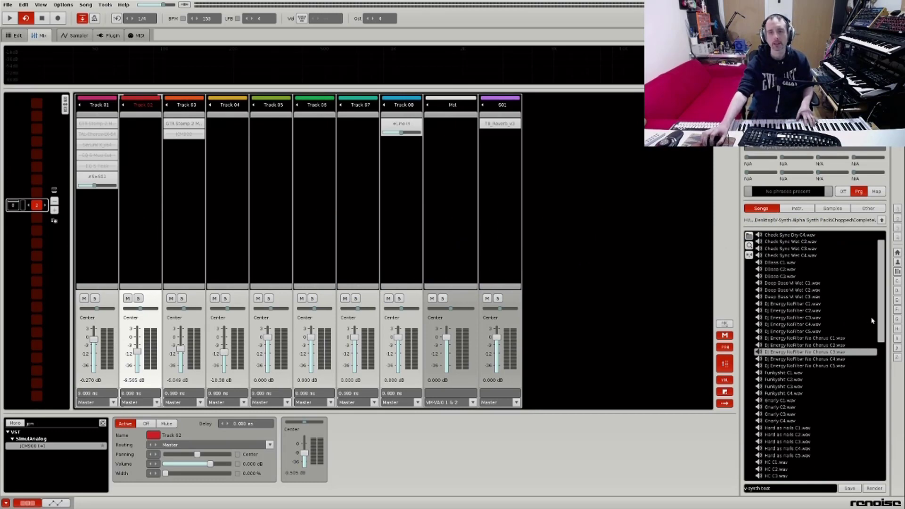
- Browse the sample pack and audition Check Sync Dry C3, DBass C2 and Deep Bass Vi Wet C2
{"action": "scroll", "coordinate": [872, 321], "scroll_direction": "down", "scroll_amount": 9}
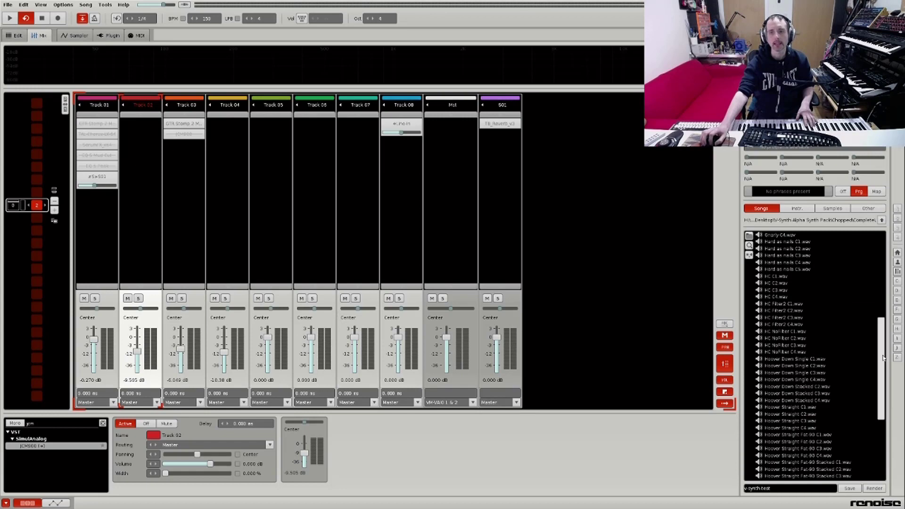
{"action": "scroll", "coordinate": [863, 331], "scroll_direction": "up", "scroll_amount": 9}
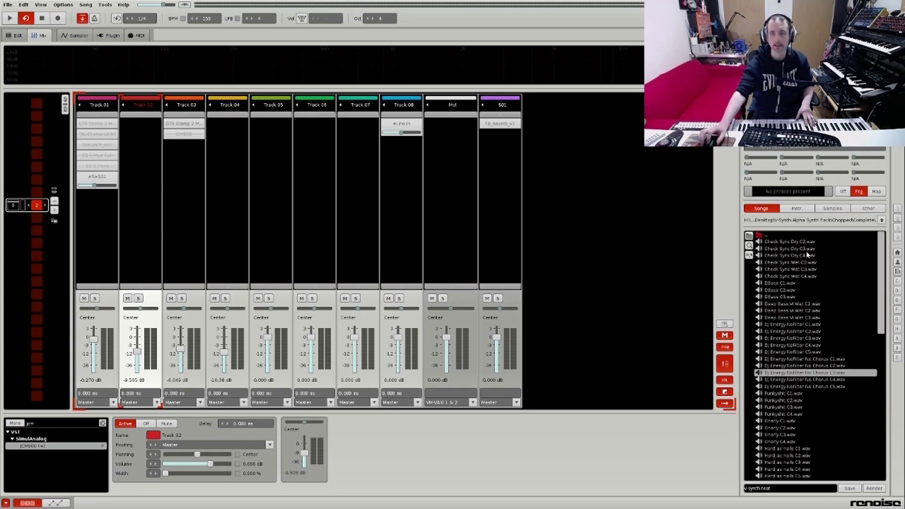
{"action": "left_click", "coordinate": [806, 251]}
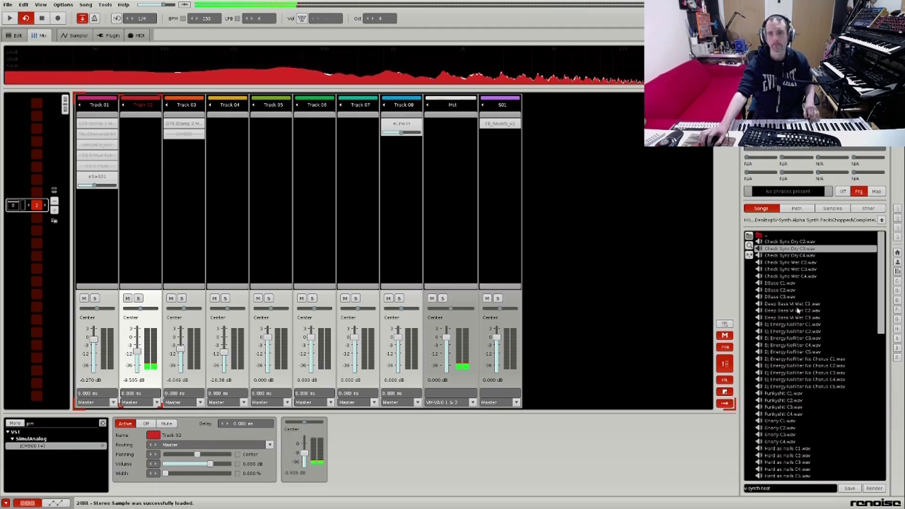
{"action": "left_click", "coordinate": [793, 291]}
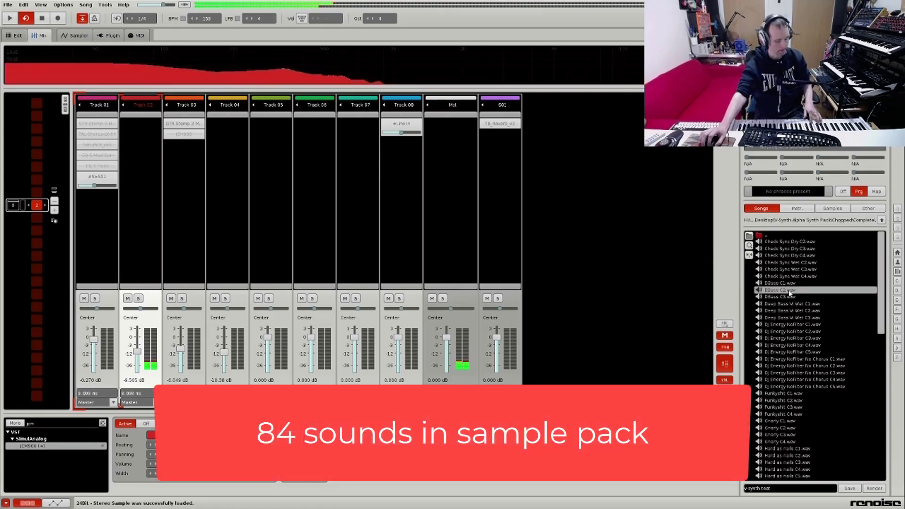
{"action": "left_click", "coordinate": [797, 312]}
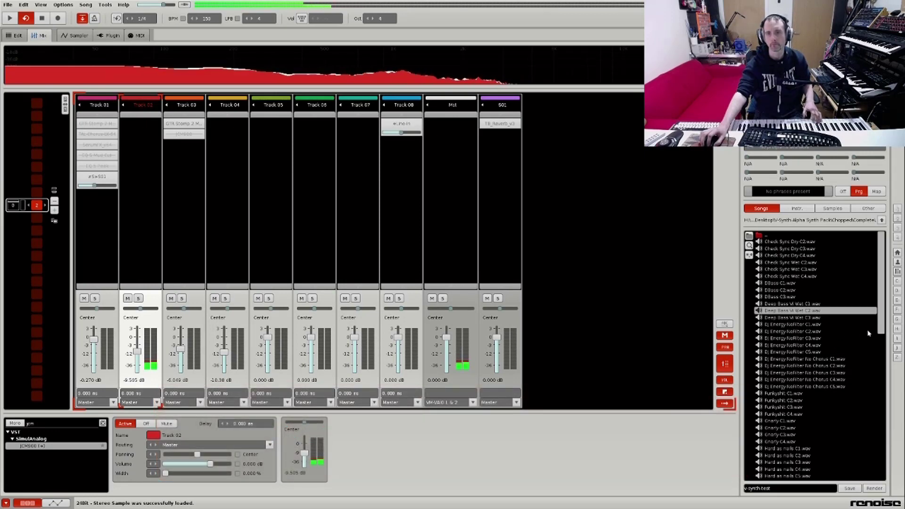
- Audition the Funkyshit C4 and Hard as nails C3 samples further down the pack
{"action": "scroll", "coordinate": [876, 362], "scroll_direction": "down", "scroll_amount": 4}
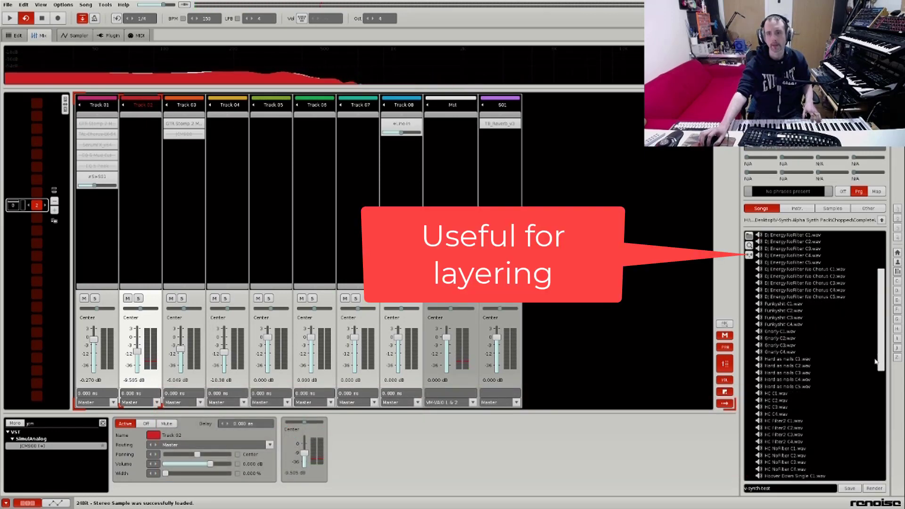
{"action": "left_click", "coordinate": [787, 326]}
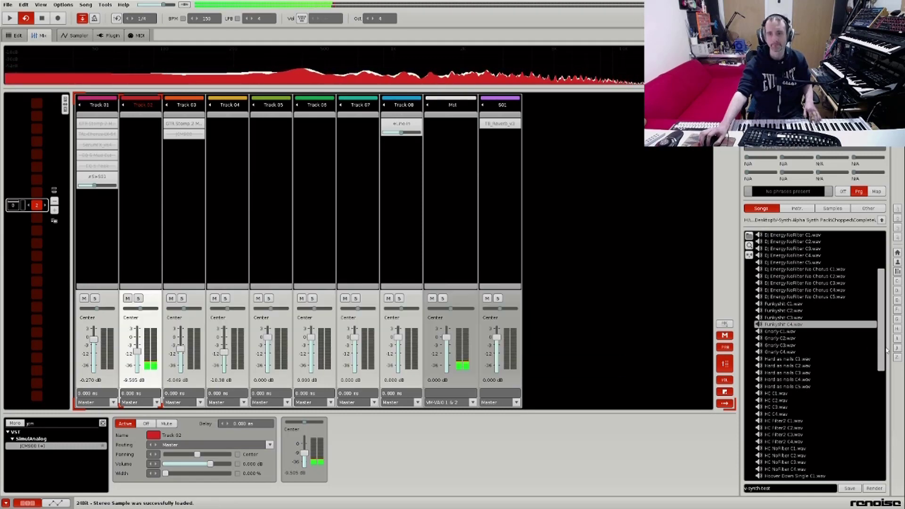
{"action": "left_click", "coordinate": [800, 374]}
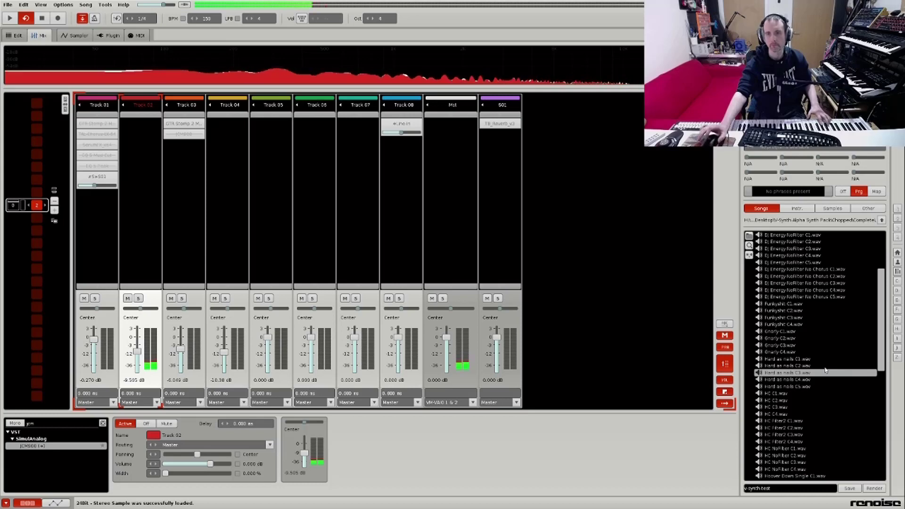
- Load the Dj Energy NoFilter No Chorus C3 sample and show its waveform in the Sampler
{"action": "scroll", "coordinate": [849, 415], "scroll_direction": "down", "scroll_amount": 12}
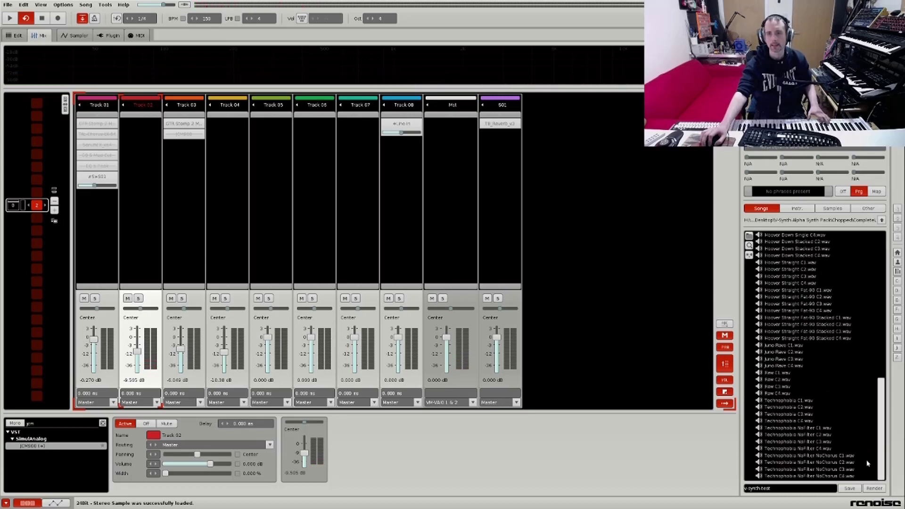
{"action": "scroll", "coordinate": [869, 463], "scroll_direction": "up", "scroll_amount": 8}
{"action": "left_click", "coordinate": [869, 463]}
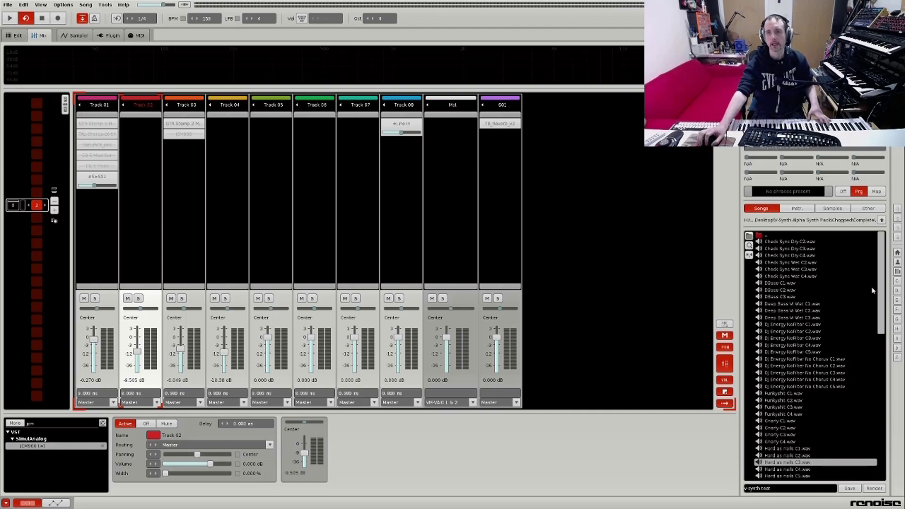
{"action": "left_click", "coordinate": [826, 373]}
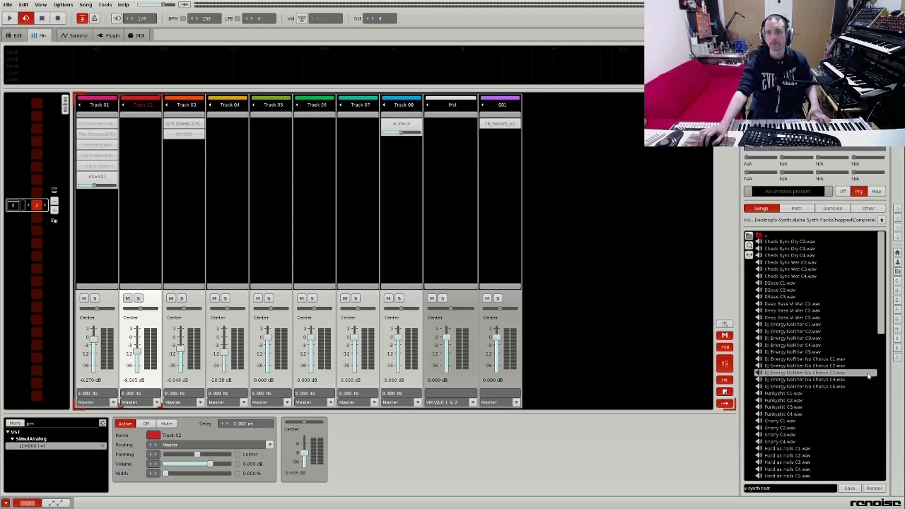
{"action": "left_click", "coordinate": [77, 35]}
{"action": "left_click", "coordinate": [184, 116]}
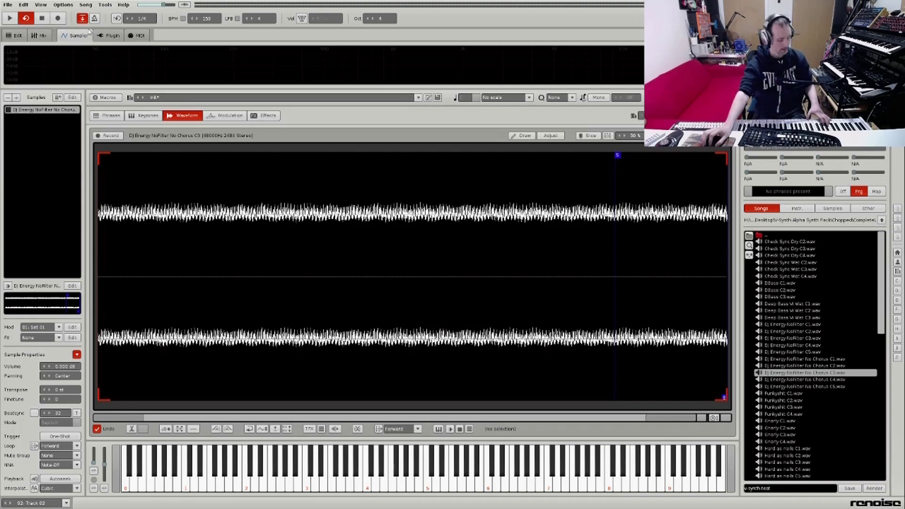
- Switch to the mixer, examine the TB_Reverb_v3 settings on send track S01, and return to Track 01
{"action": "left_click", "coordinate": [41, 36]}
{"action": "left_click", "coordinate": [90, 214]}
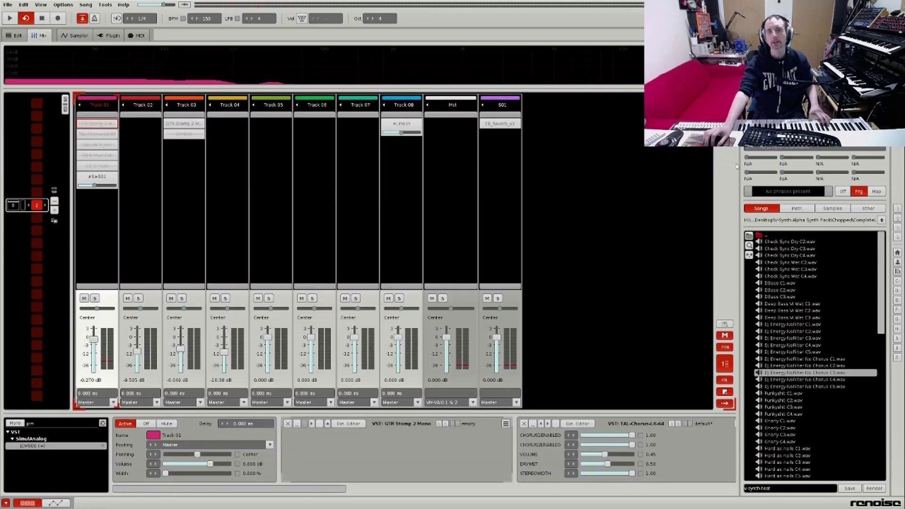
{"action": "double_click", "coordinate": [497, 125]}
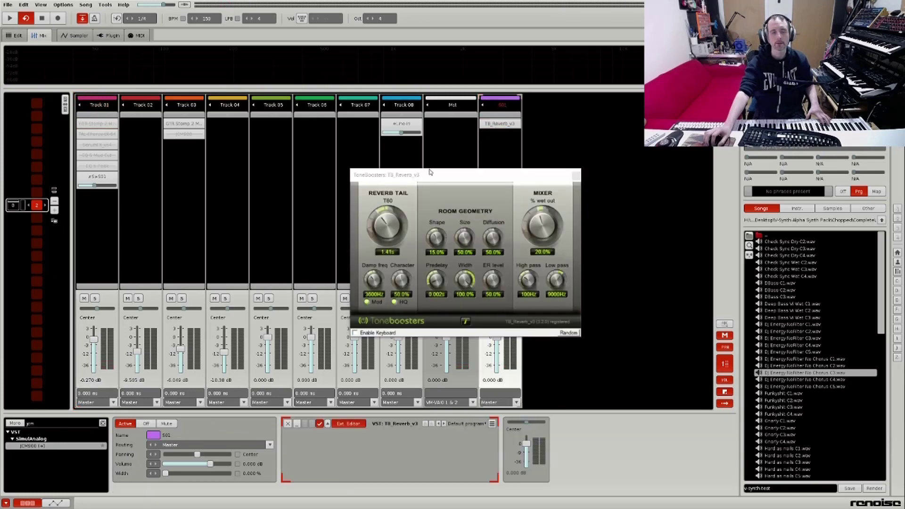
{"action": "left_click_drag", "start_coordinate": [430, 173], "coordinate": [428, 184]}
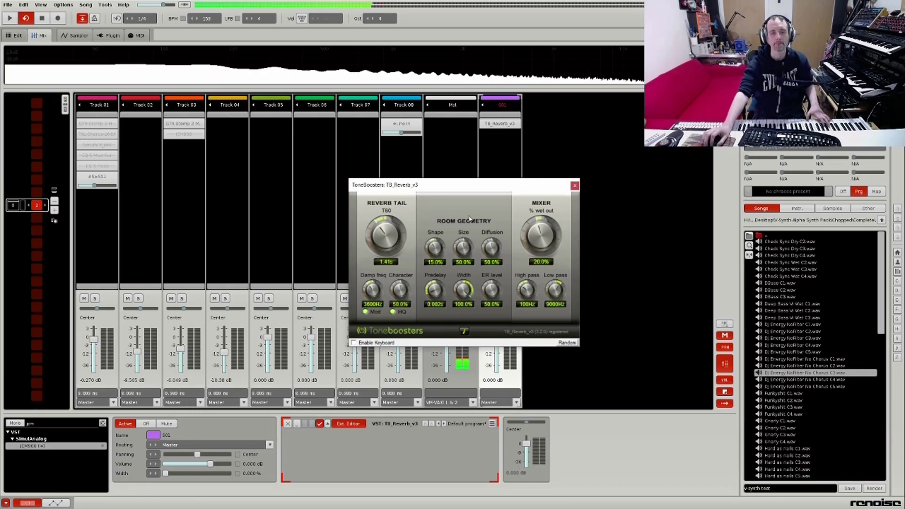
{"action": "left_click", "coordinate": [97, 204]}
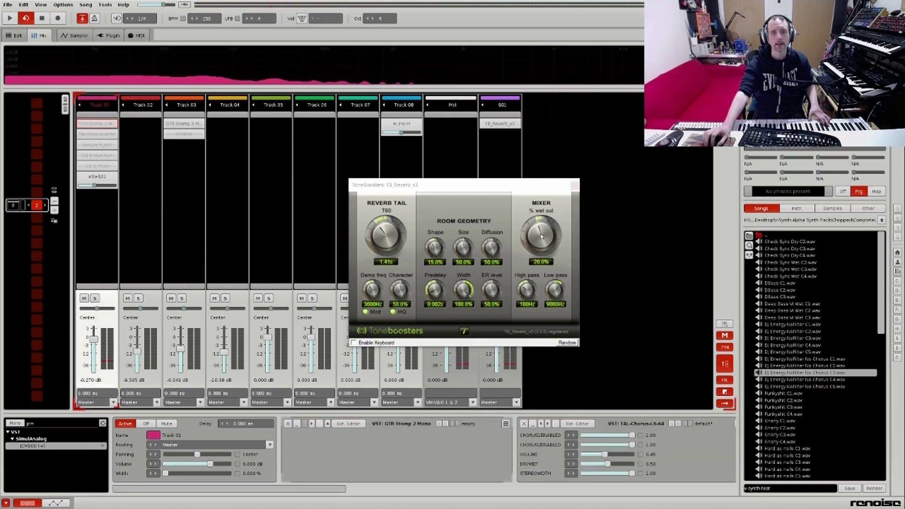
{"action": "left_click", "coordinate": [575, 186]}
- Enable the EQ 5 Mud Cut effect on Track 01 and bring its EQ curve into view
{"action": "left_click", "coordinate": [96, 156]}
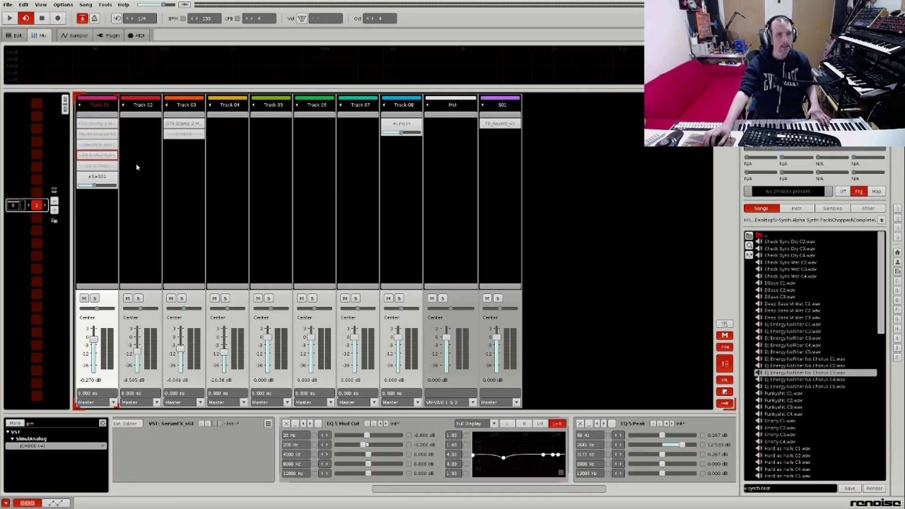
{"action": "key", "text": "ctrl+b"}
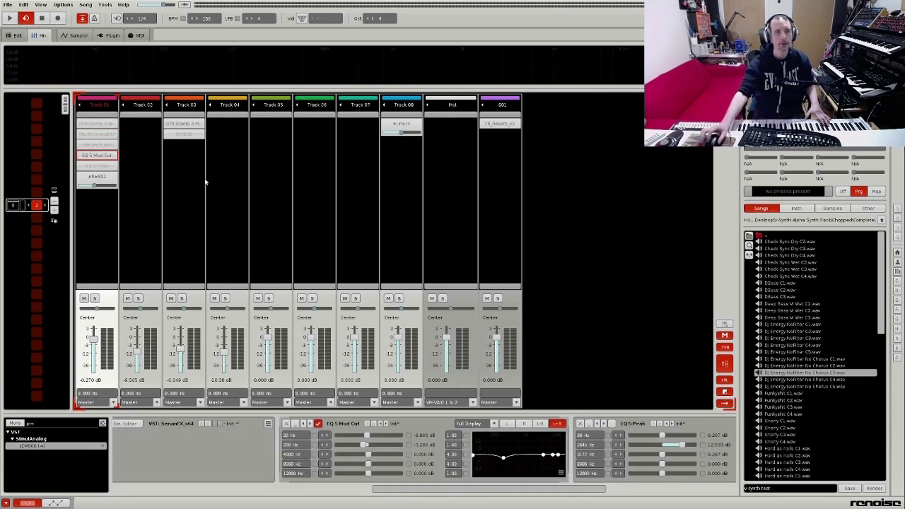
{"action": "left_click_drag", "start_coordinate": [454, 491], "coordinate": [485, 491]}
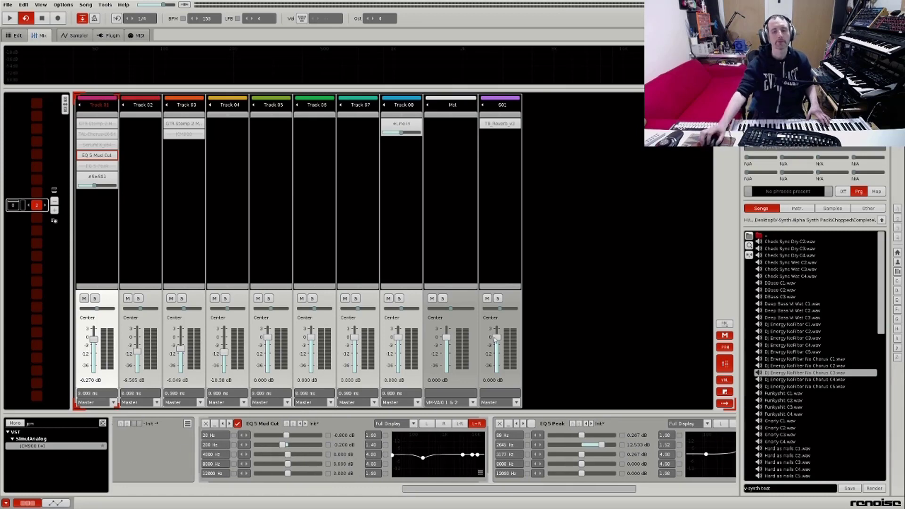
{"action": "mouse_move", "coordinate": [424, 458]}
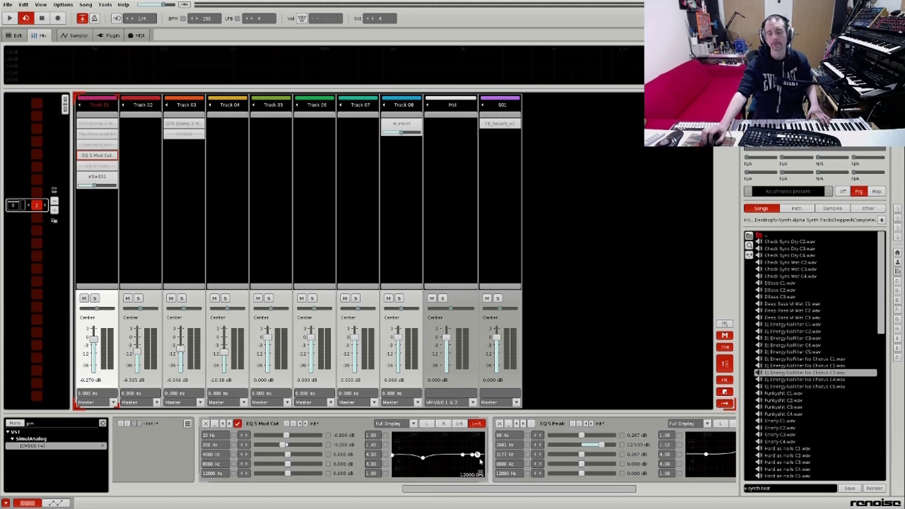
- Enable the EQ 5 Peak effect on Track 01 and bring its EQ curve into view
{"action": "left_click_drag", "start_coordinate": [492, 492], "coordinate": [515, 486]}
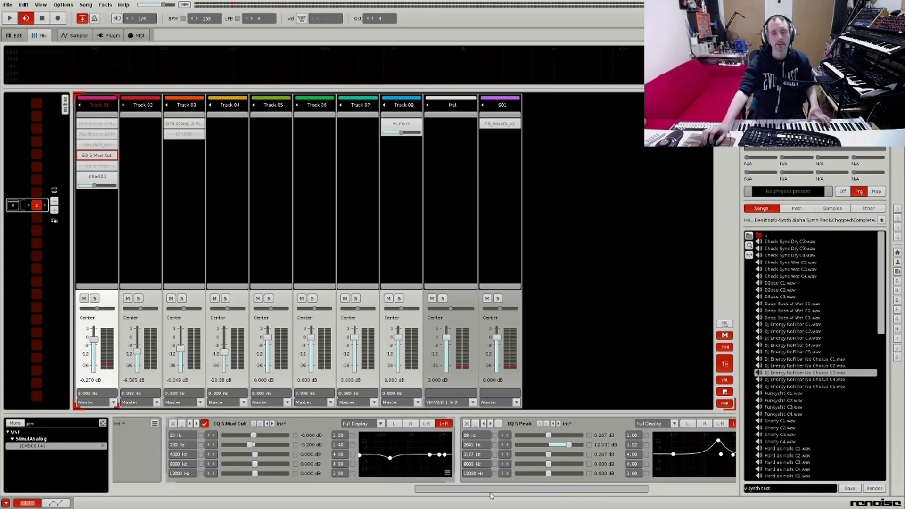
{"action": "left_click_drag", "start_coordinate": [493, 492], "coordinate": [528, 489]}
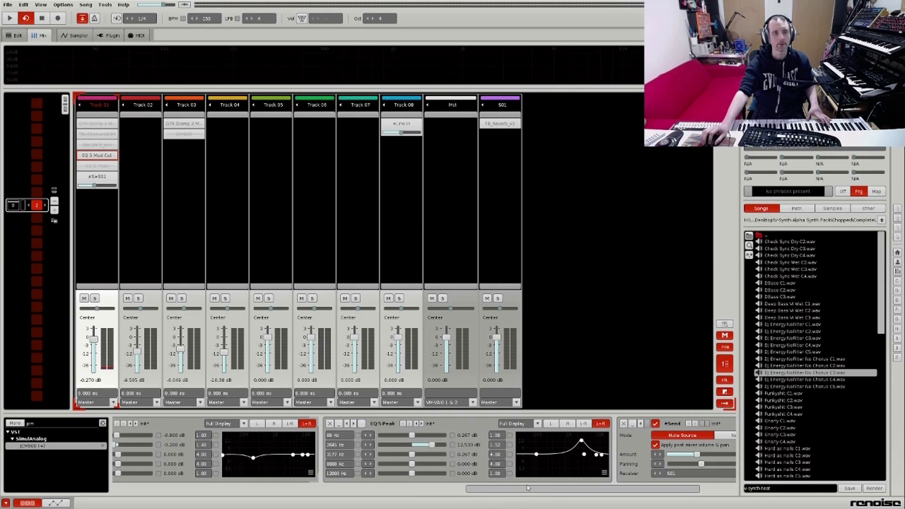
{"action": "left_click", "coordinate": [115, 166]}
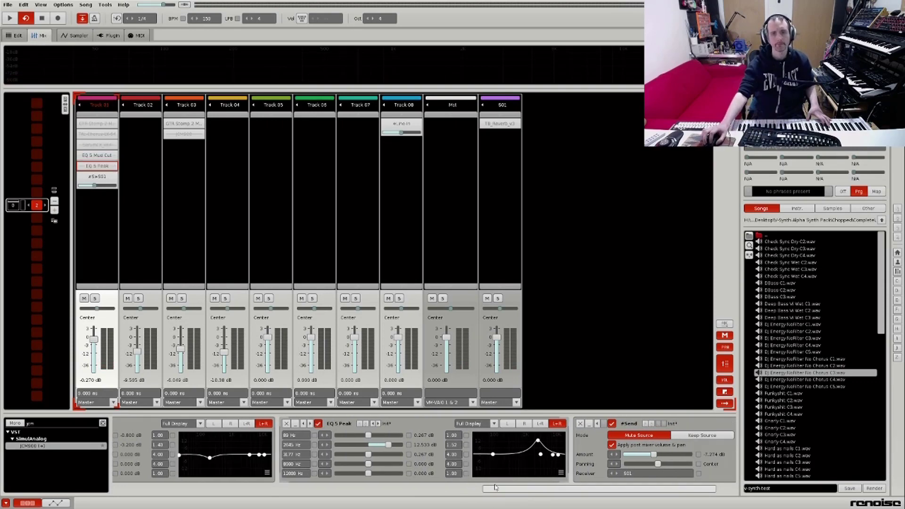
{"action": "scroll", "coordinate": [472, 483], "scroll_direction": "down", "scroll_amount": 2}
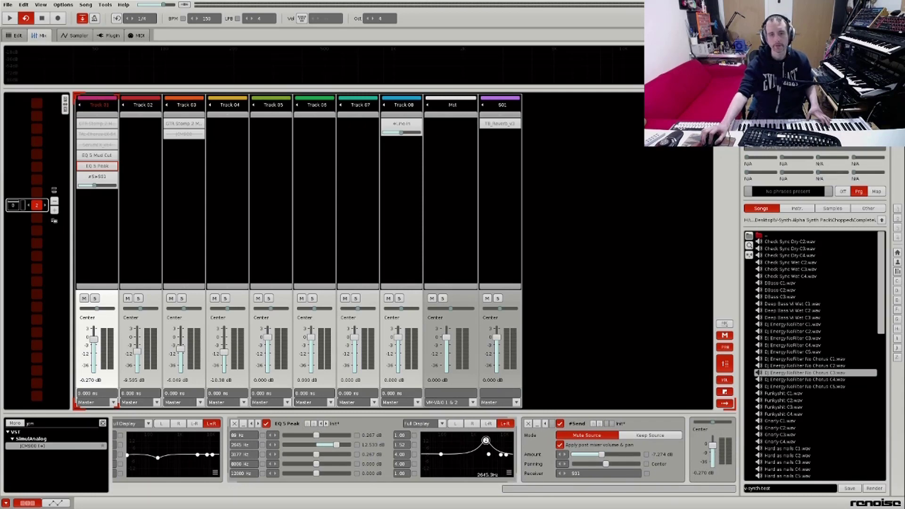
- Move the boosted band of EQ 5 Peak to about 4 kHz and 14.4 dB, and bypass the effect
{"action": "mouse_move", "coordinate": [486, 440]}
{"action": "left_mouse_down"}
{"action": "mouse_move", "coordinate": [502, 442]}
{"action": "mouse_move", "coordinate": [453, 440]}
{"action": "mouse_move", "coordinate": [488, 441]}
{"action": "left_mouse_up"}
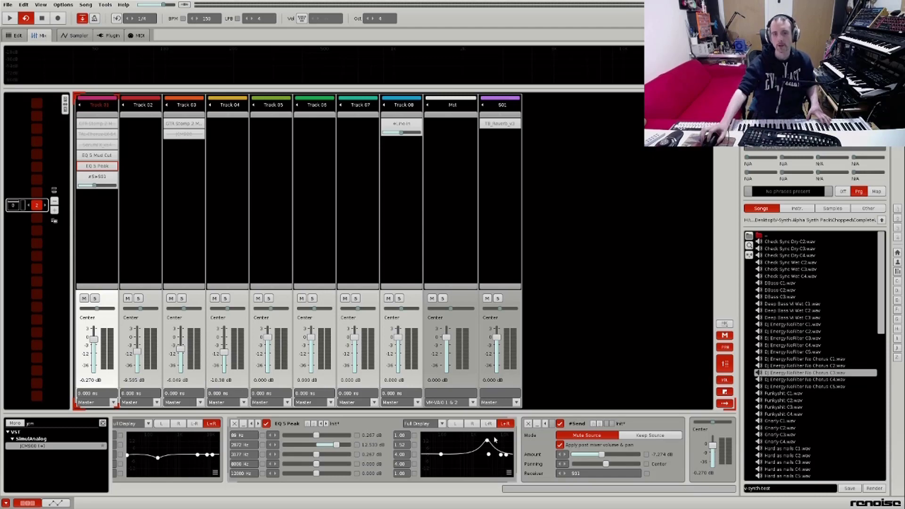
{"action": "mouse_move", "coordinate": [488, 442]}
{"action": "left_mouse_down"}
{"action": "mouse_move", "coordinate": [449, 439]}
{"action": "mouse_move", "coordinate": [492, 438]}
{"action": "left_mouse_up"}
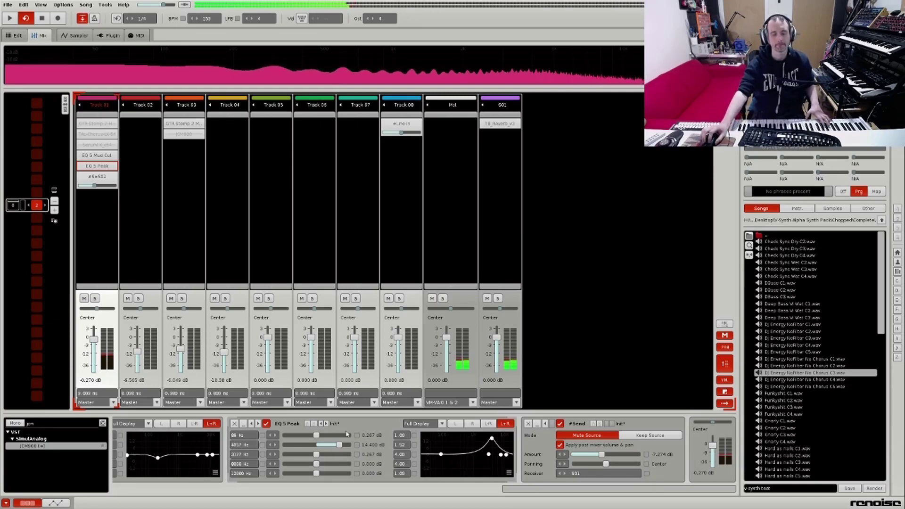
{"action": "left_click", "coordinate": [266, 424]}
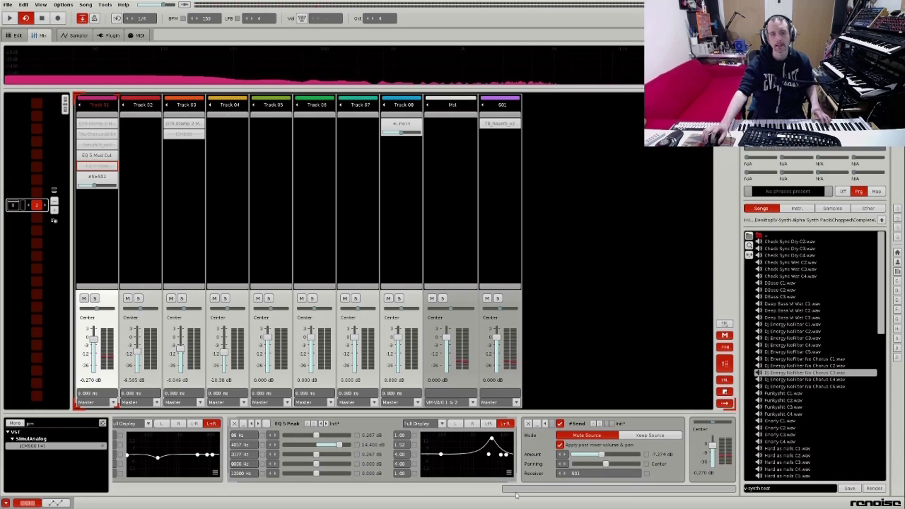
{"action": "left_click_drag", "start_coordinate": [538, 489], "coordinate": [318, 497]}
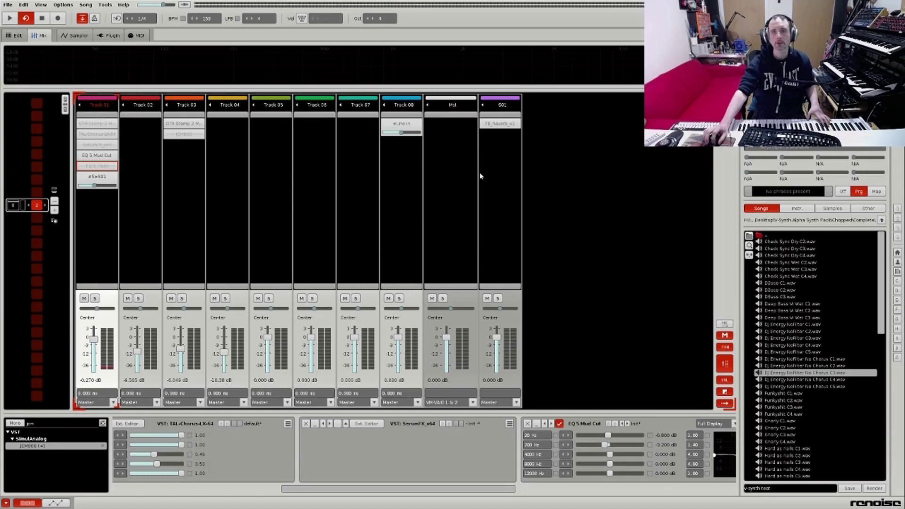
- Add an AHDSR envelope to the sample's pitch modulation in the Sampler
{"action": "left_click", "coordinate": [75, 36]}
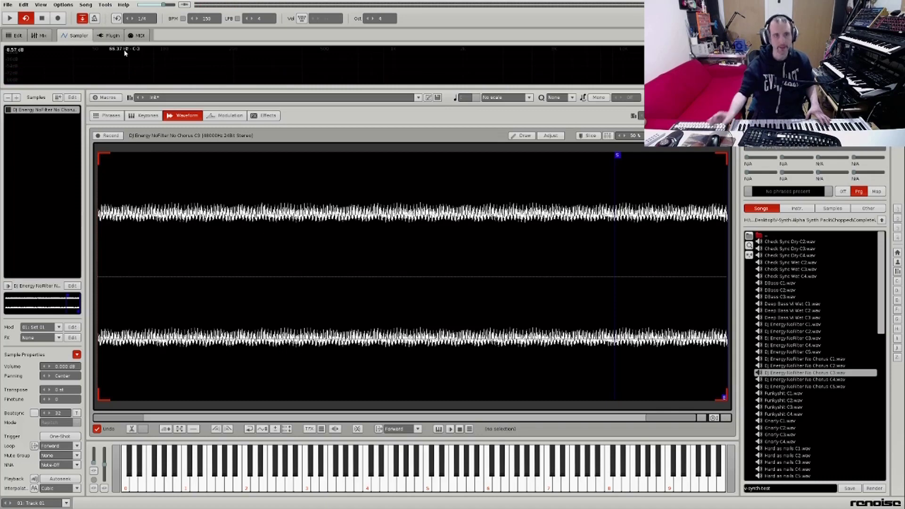
{"action": "left_click", "coordinate": [226, 116]}
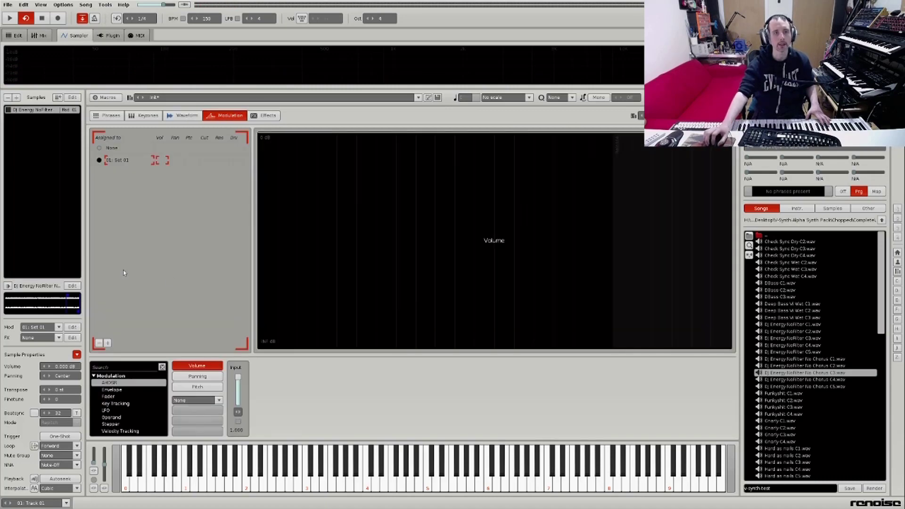
{"action": "left_click", "coordinate": [205, 390]}
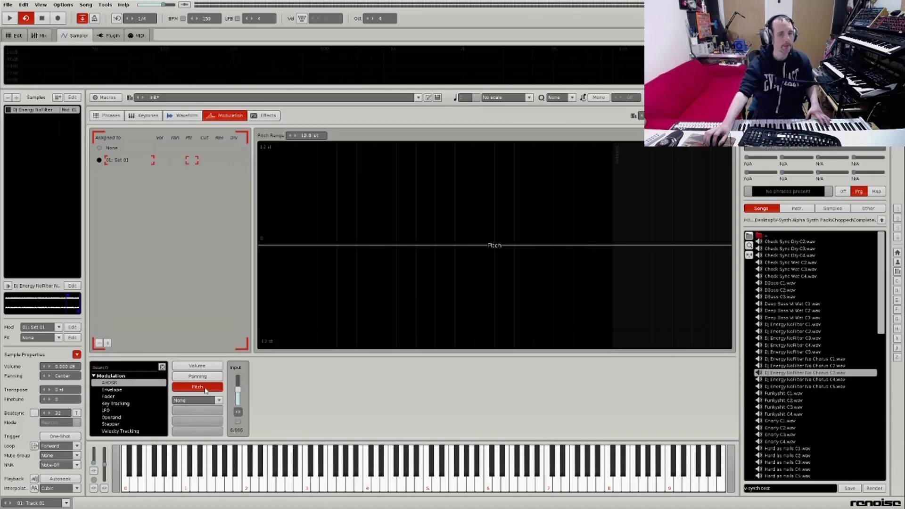
{"action": "left_click_drag", "start_coordinate": [219, 387], "coordinate": [299, 389]}
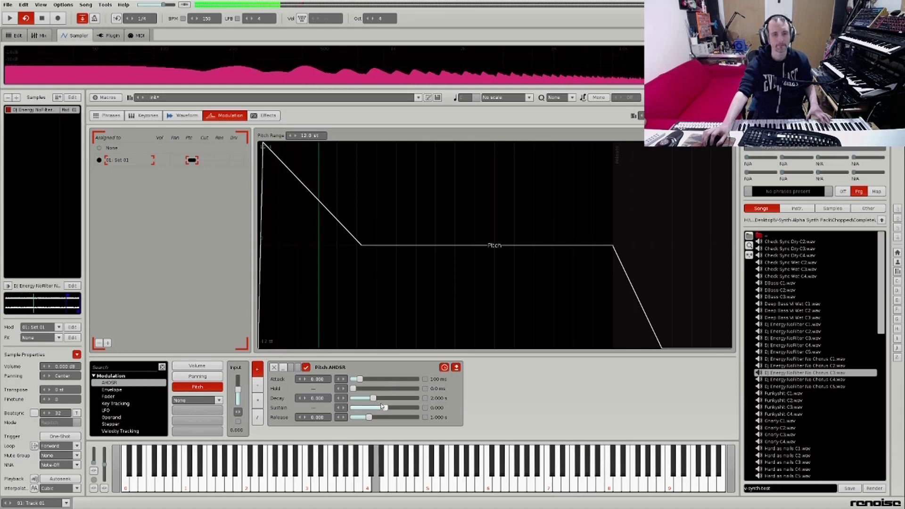
- Shorten the Pitch AHDSR decay to about 1.46 s and return to the mixer
{"action": "left_click_drag", "start_coordinate": [377, 403], "coordinate": [374, 403]}
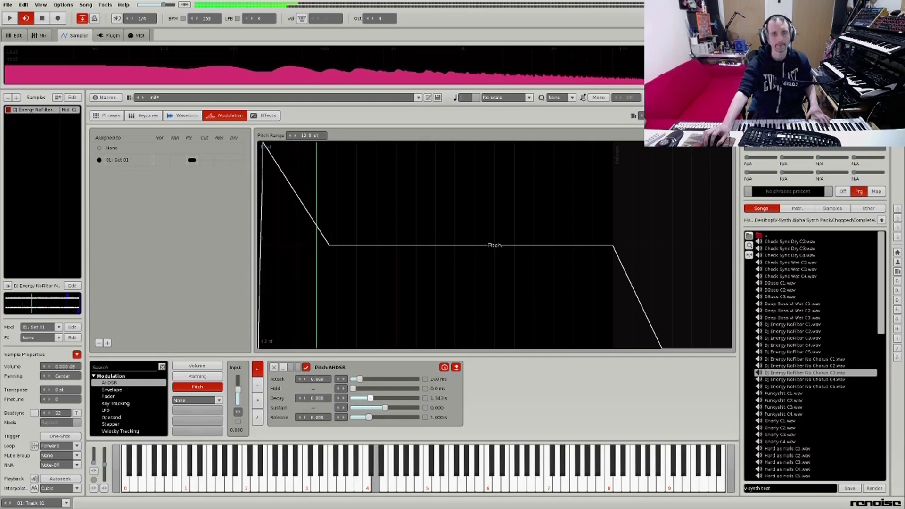
{"action": "left_click_drag", "start_coordinate": [371, 399], "coordinate": [373, 398]}
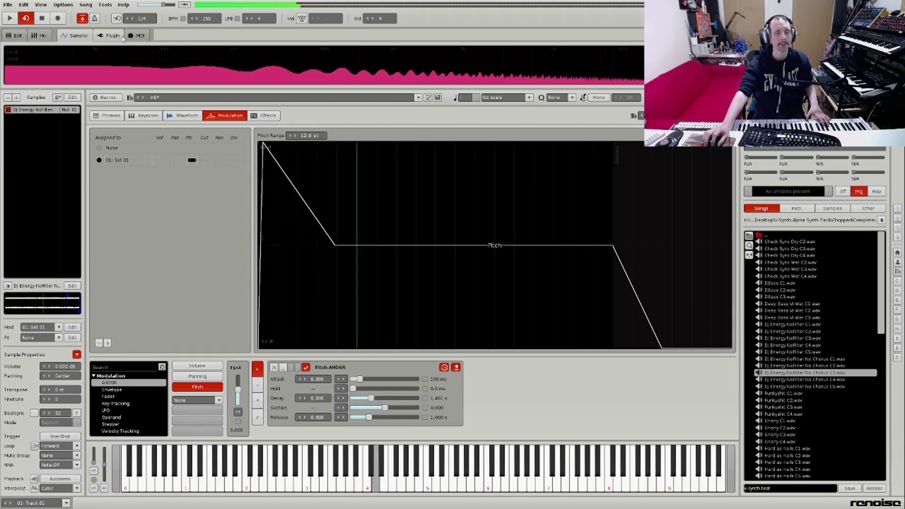
{"action": "left_click", "coordinate": [37, 36]}
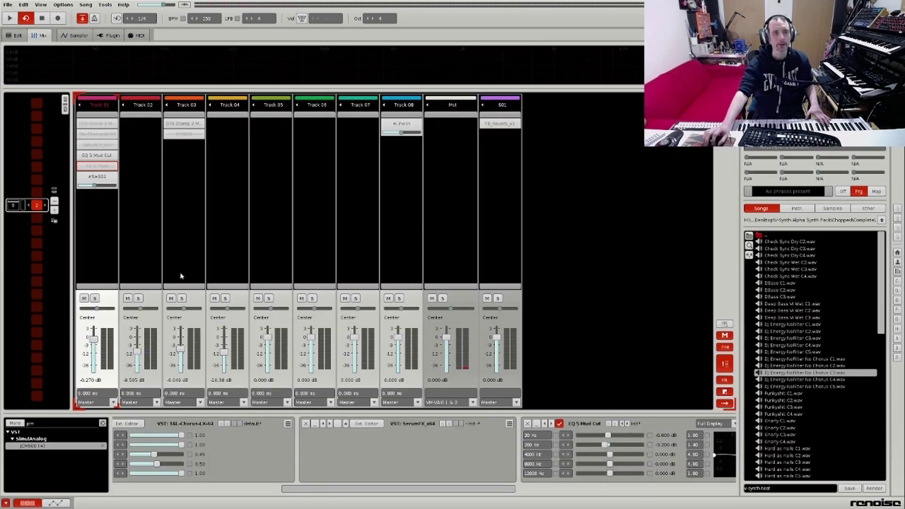
- Enable the SerumFX_x64 effect on Track 01 and open its plugin editor
{"action": "left_click", "coordinate": [99, 146]}
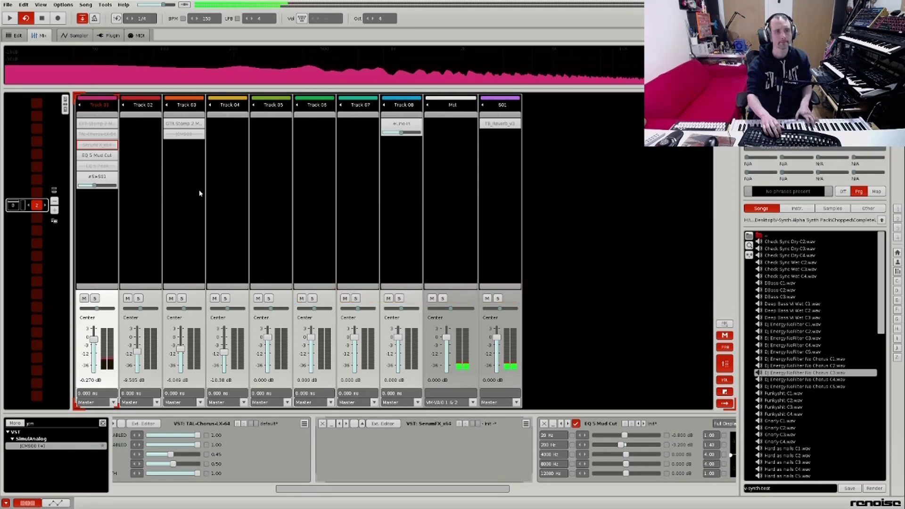
{"action": "key", "text": "Return"}
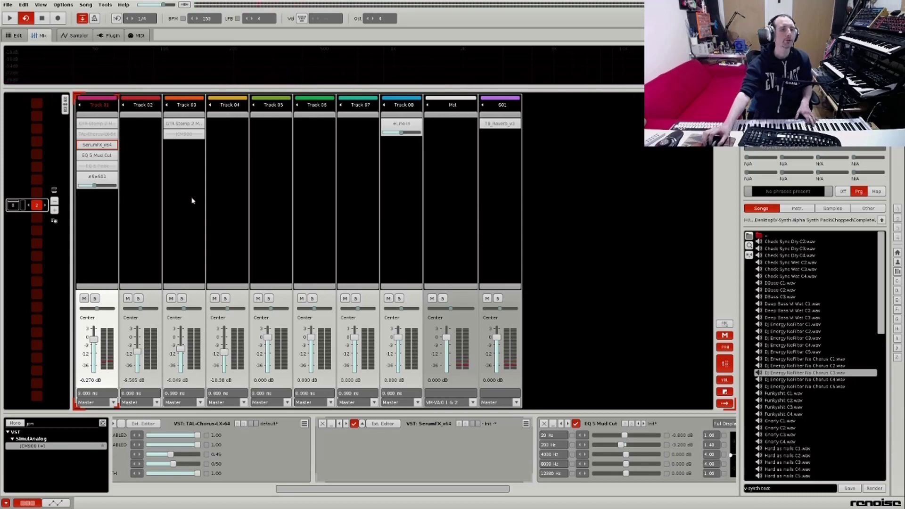
{"action": "double_click", "coordinate": [92, 145]}
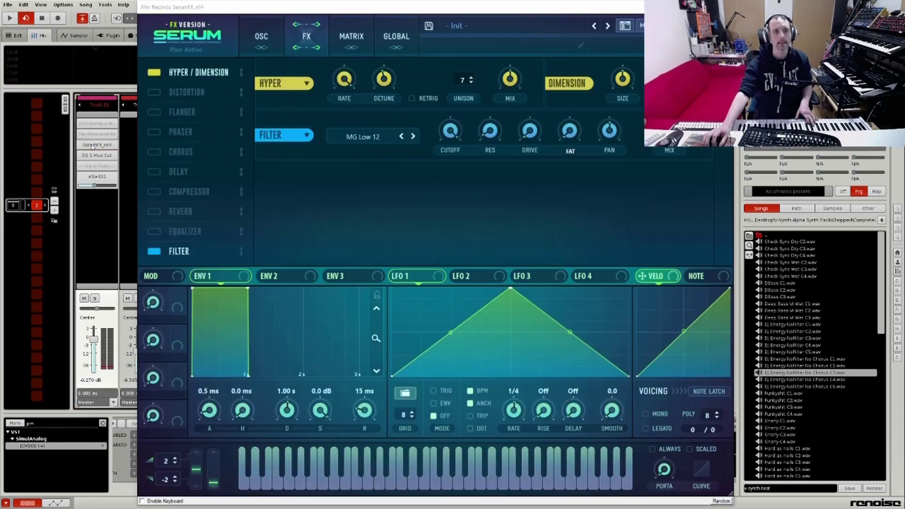
{"action": "left_click_drag", "start_coordinate": [382, 8], "coordinate": [364, 9]}
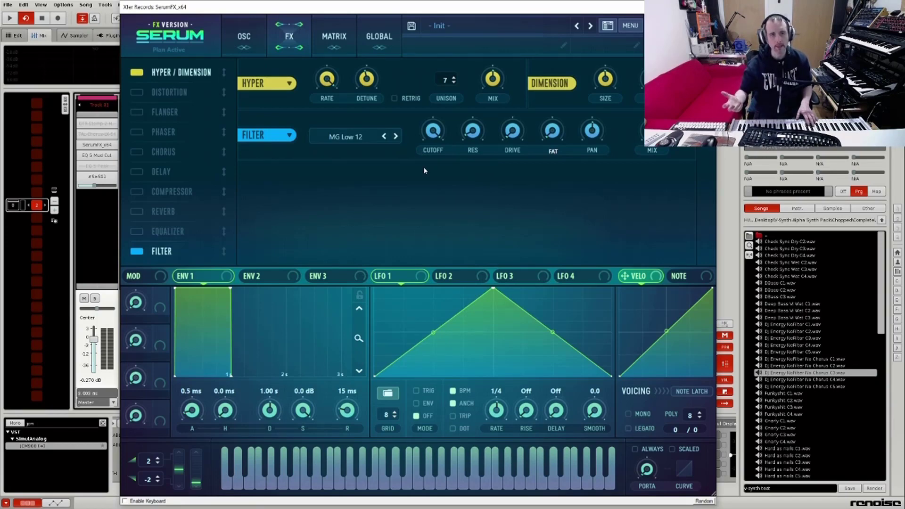
- Compare the sound with SerumFX's MG Low 12 filter switched off and on, and close the plugin editor
{"action": "left_click", "coordinate": [139, 253]}
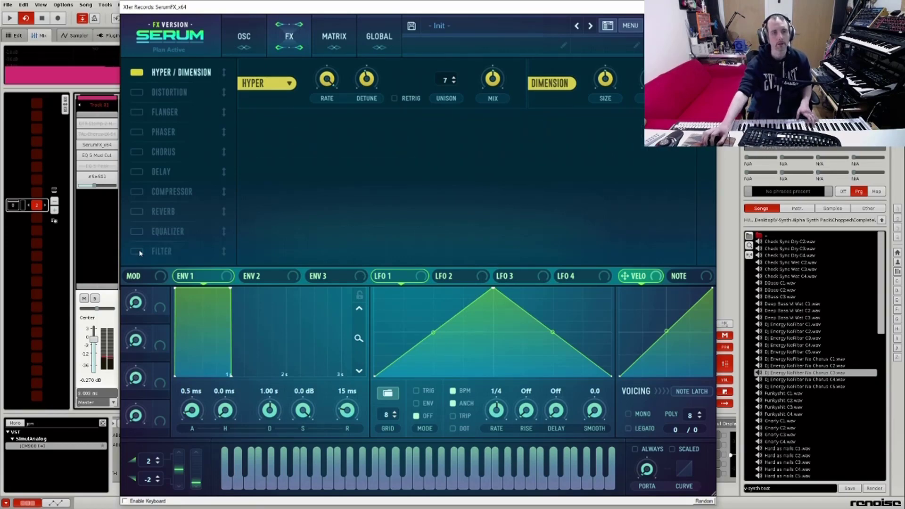
{"action": "left_click", "coordinate": [139, 252]}
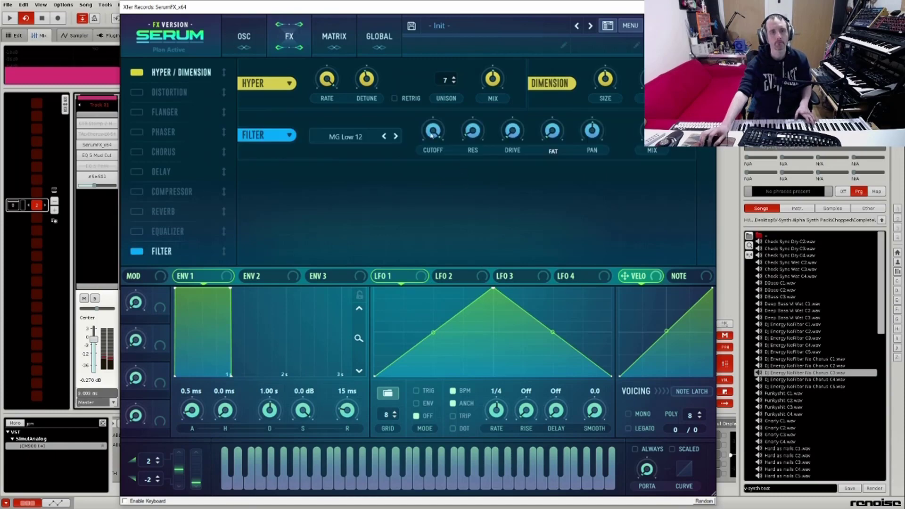
{"action": "mouse_move", "coordinate": [430, 129]}
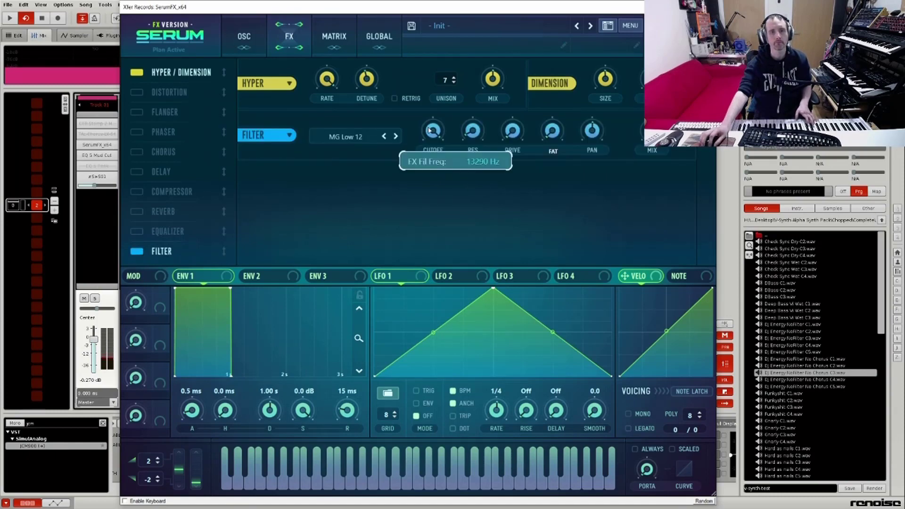
{"action": "left_click", "coordinate": [138, 251]}
{"action": "left_click", "coordinate": [139, 253]}
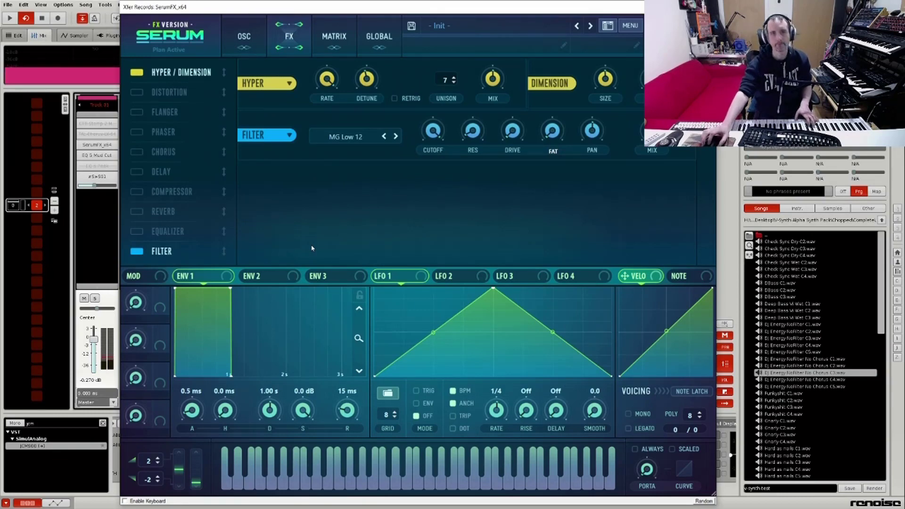
{"action": "left_click", "coordinate": [138, 254]}
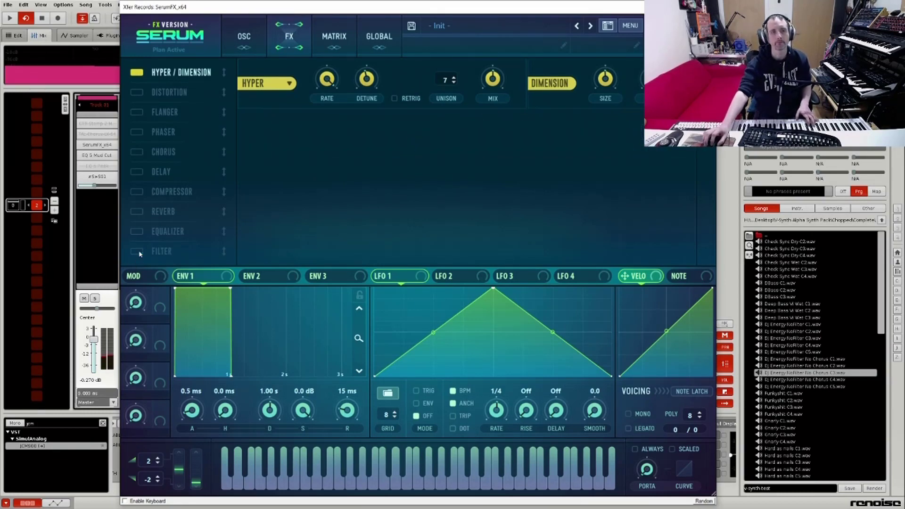
{"action": "left_click", "coordinate": [141, 254]}
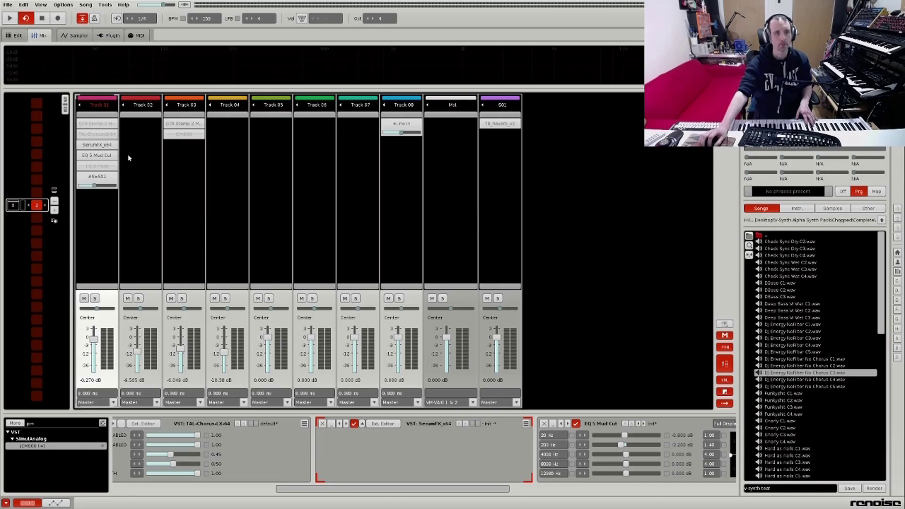
- Audition the sample in the Sampler with the Pitch AHDSR envelope bypassed and re-enabled, and return to the mixer
{"action": "left_click", "coordinate": [128, 158]}
{"action": "left_click", "coordinate": [75, 35]}
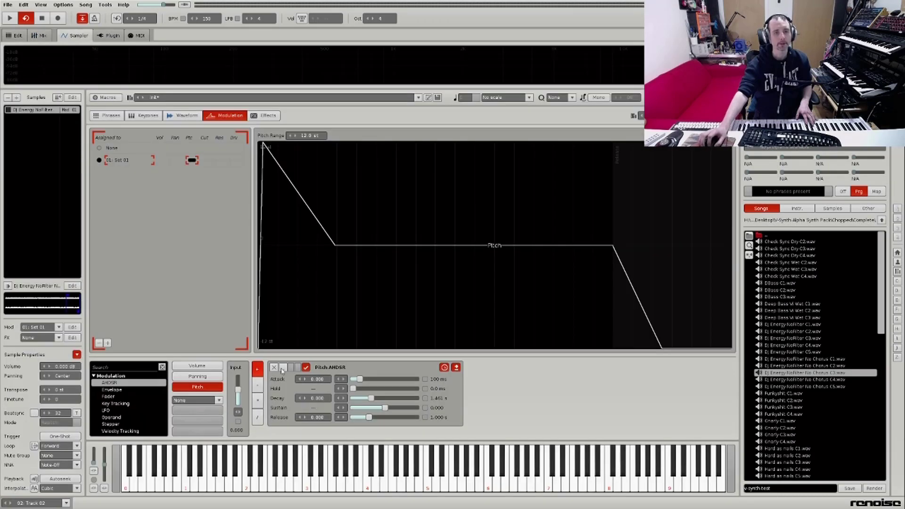
{"action": "left_click", "coordinate": [307, 367]}
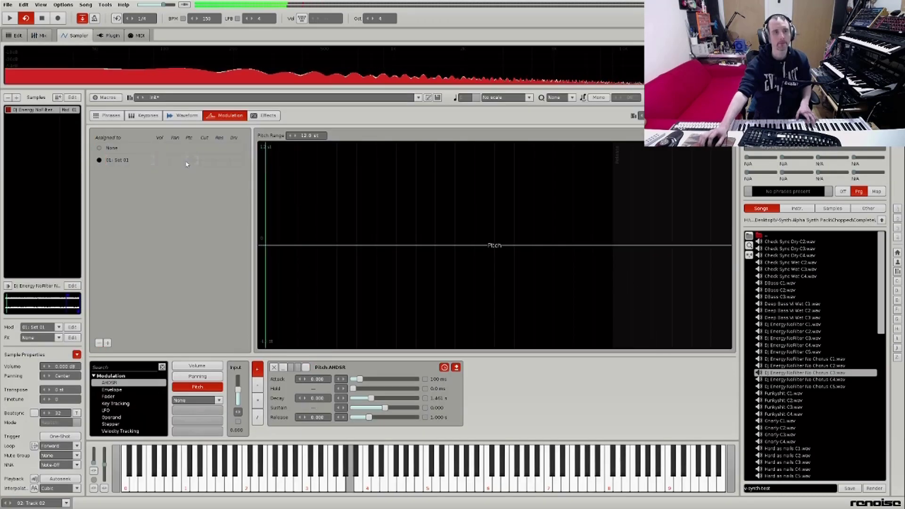
{"action": "left_click", "coordinate": [306, 367]}
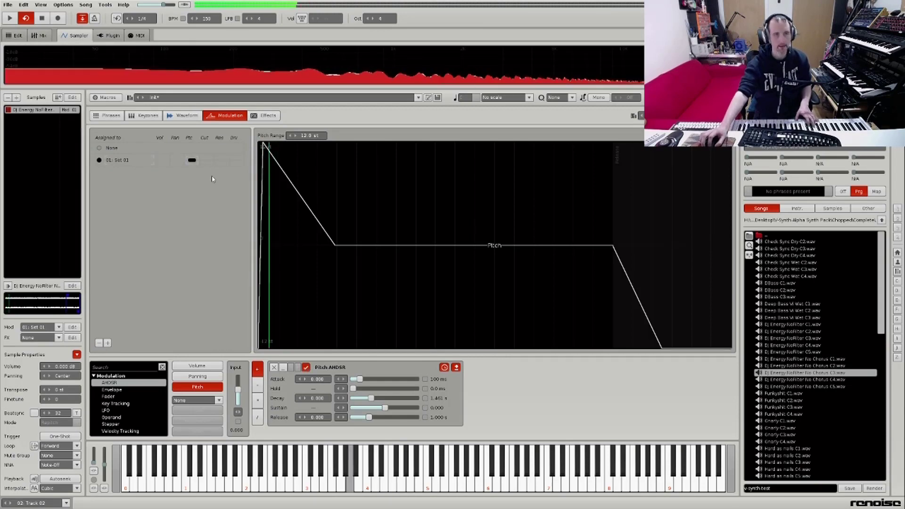
{"action": "left_click", "coordinate": [39, 36]}
- Enable EQ 5 Peak on Track 01 and lower its boosted band to about 12 dB near 3.86 kHz
{"action": "left_click", "coordinate": [89, 222]}
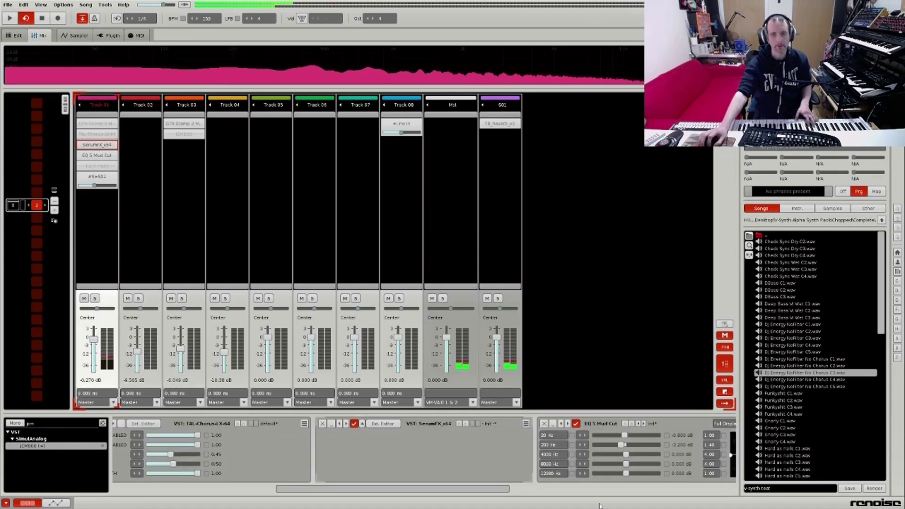
{"action": "left_click_drag", "start_coordinate": [476, 494], "coordinate": [695, 491]}
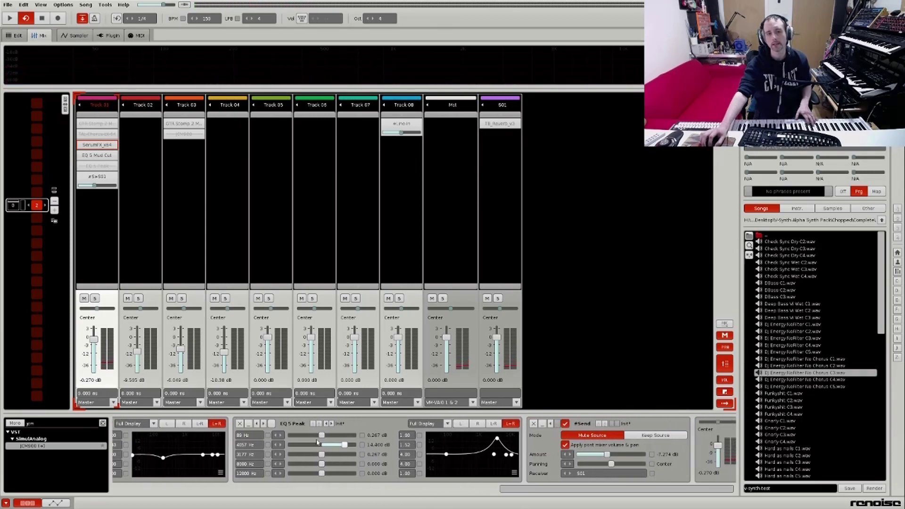
{"action": "left_click", "coordinate": [271, 424]}
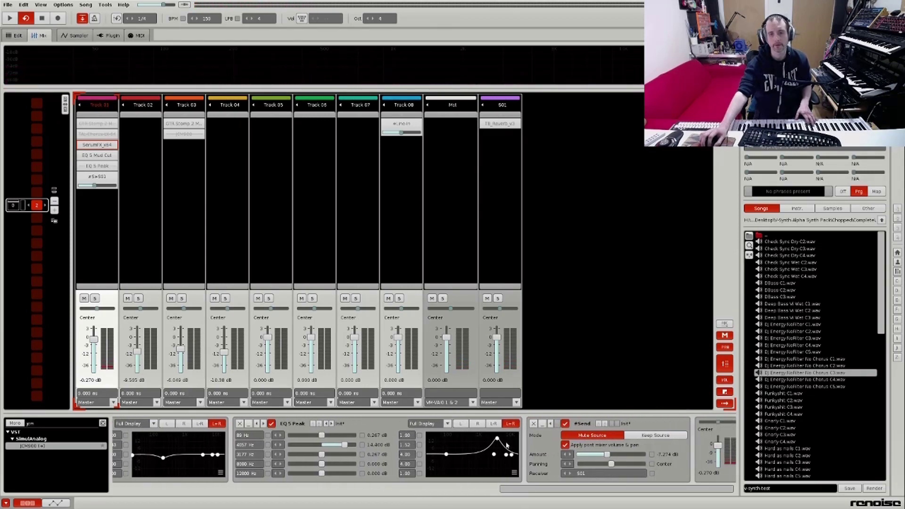
{"action": "mouse_move", "coordinate": [497, 438]}
{"action": "left_mouse_down"}
{"action": "mouse_move", "coordinate": [452, 442]}
{"action": "mouse_move", "coordinate": [497, 442]}
{"action": "left_mouse_up"}
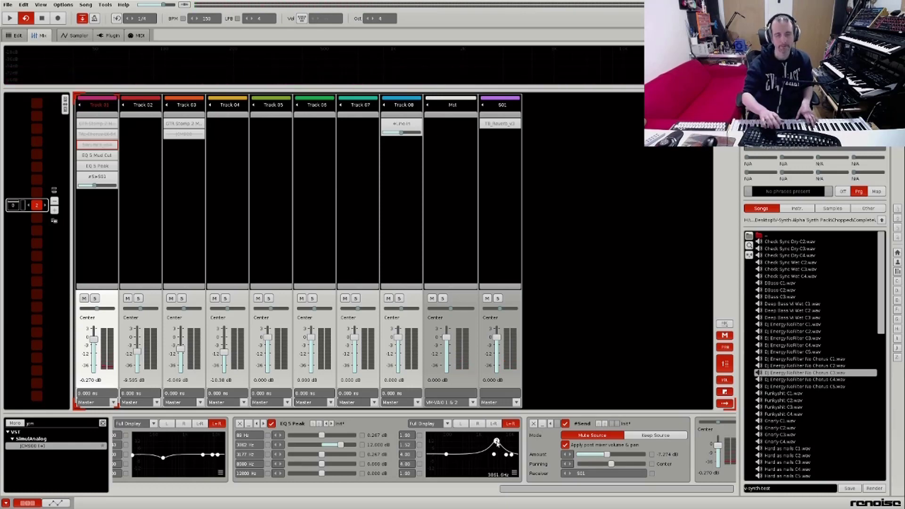
- Compare the sound on Track 02, and move Track 01's EQ 5 Peak boost to about 2.3 kHz and 13.6 dB
{"action": "key", "text": "Tab"}
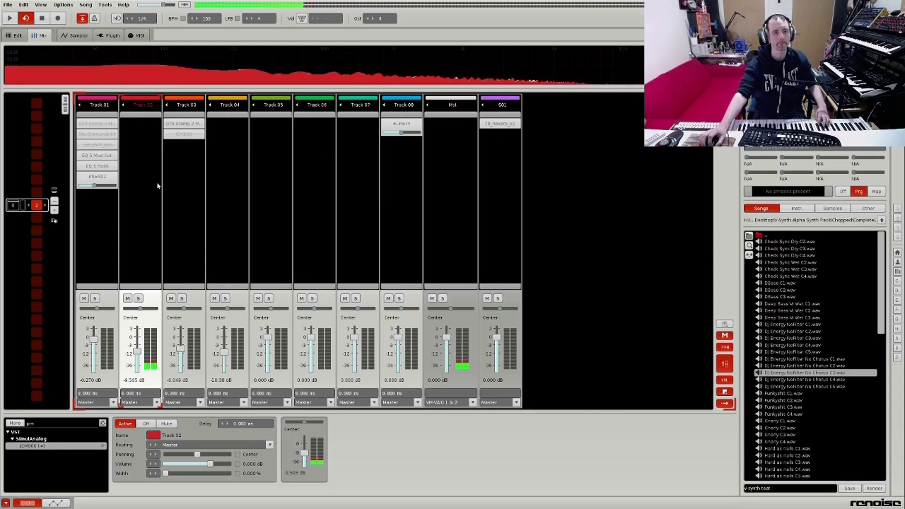
{"action": "left_click", "coordinate": [95, 230]}
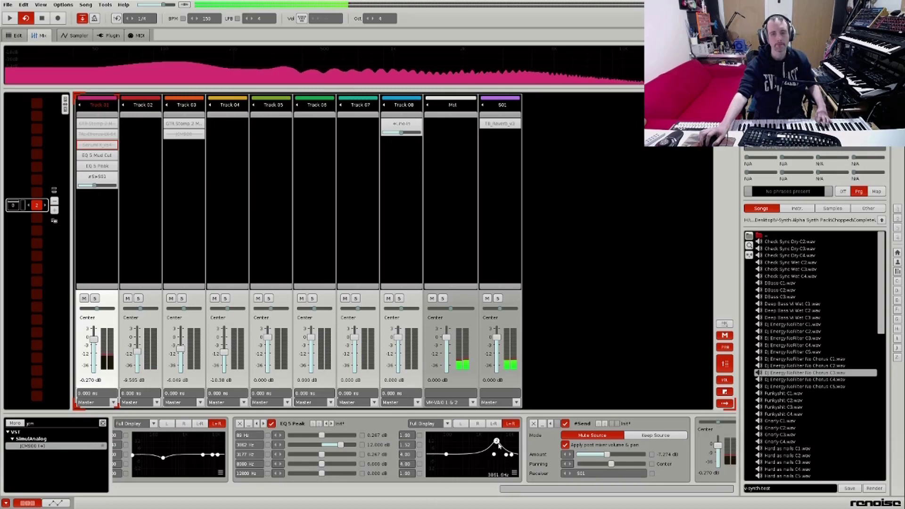
{"action": "mouse_move", "coordinate": [497, 442]}
{"action": "left_mouse_down"}
{"action": "mouse_move", "coordinate": [457, 437]}
{"action": "mouse_move", "coordinate": [490, 439]}
{"action": "left_mouse_up"}
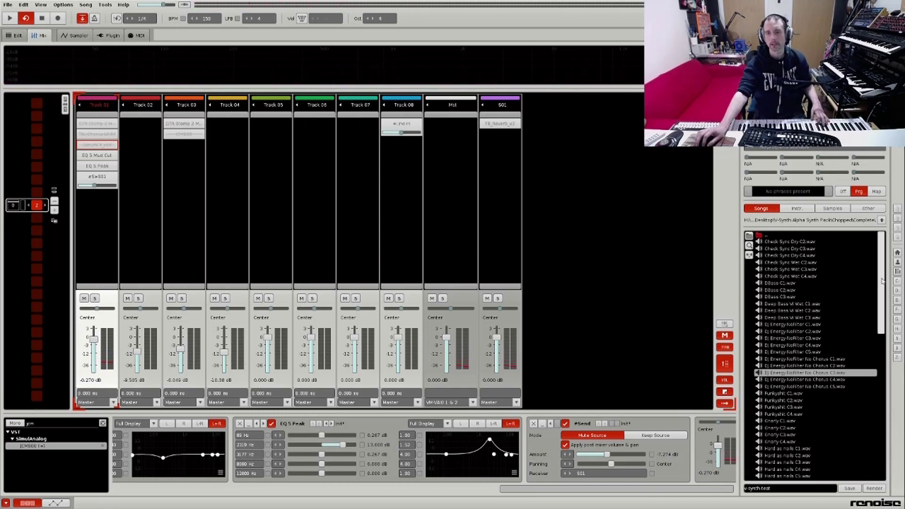
- Locate the HC NoFilter samples in the sample pack folder and look through its C1 to C4 files
{"action": "left_click_drag", "start_coordinate": [883, 281], "coordinate": [891, 351]}
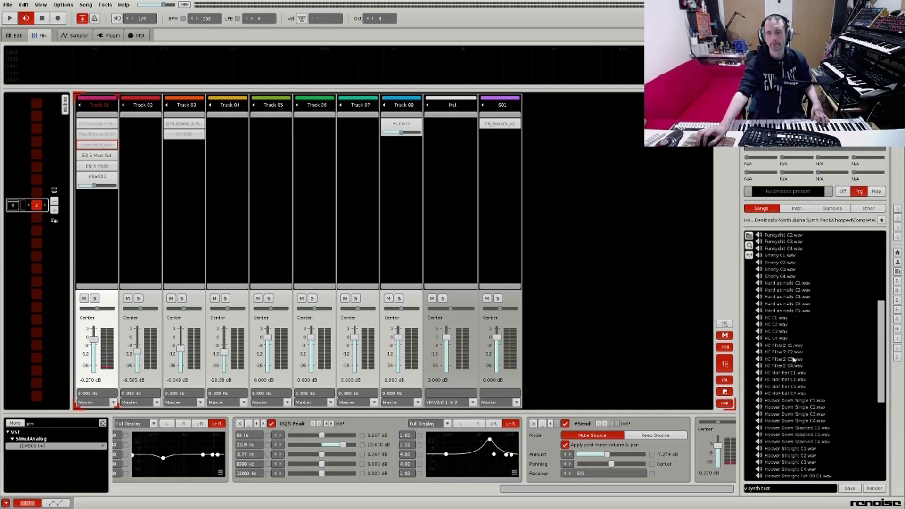
{"action": "left_click", "coordinate": [796, 388]}
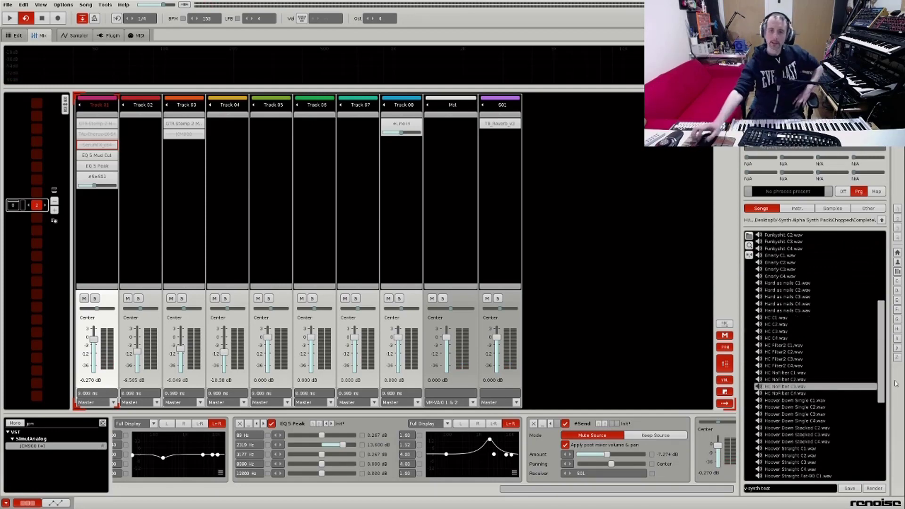
{"action": "left_click", "coordinate": [796, 381]}
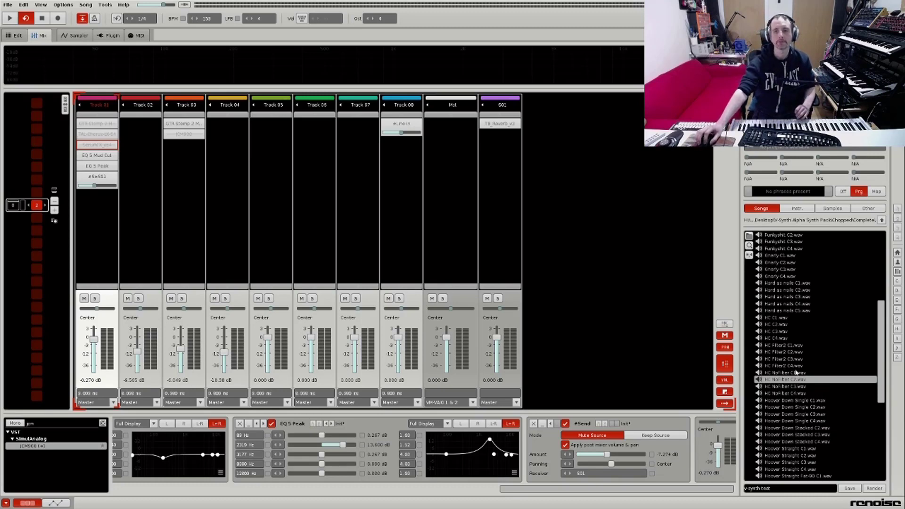
{"action": "left_click", "coordinate": [797, 375]}
{"action": "left_click", "coordinate": [800, 395]}
{"action": "left_click", "coordinate": [815, 387]}
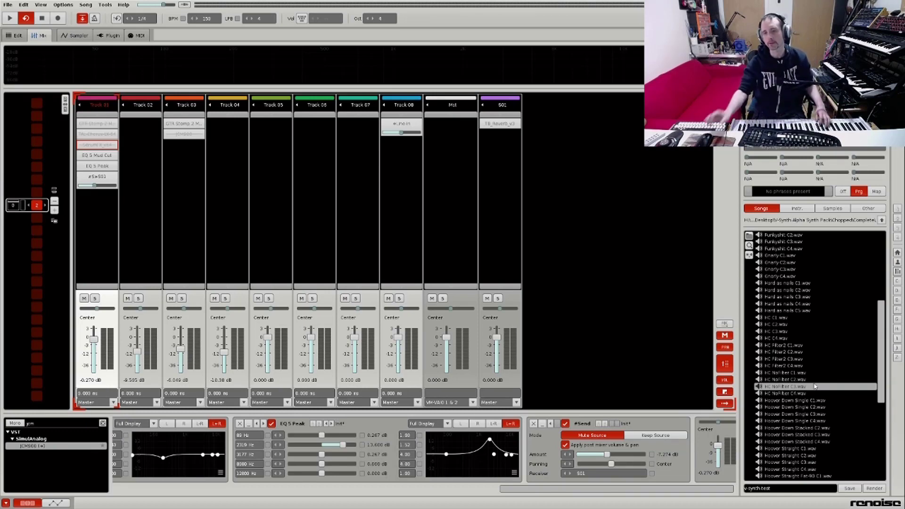
- Load HC NoFilter C3 and C2 to try them, and adjust the EQ 5 Peak boost to about 13.3 dB near 2.3 kHz
{"action": "double_click", "coordinate": [799, 389]}
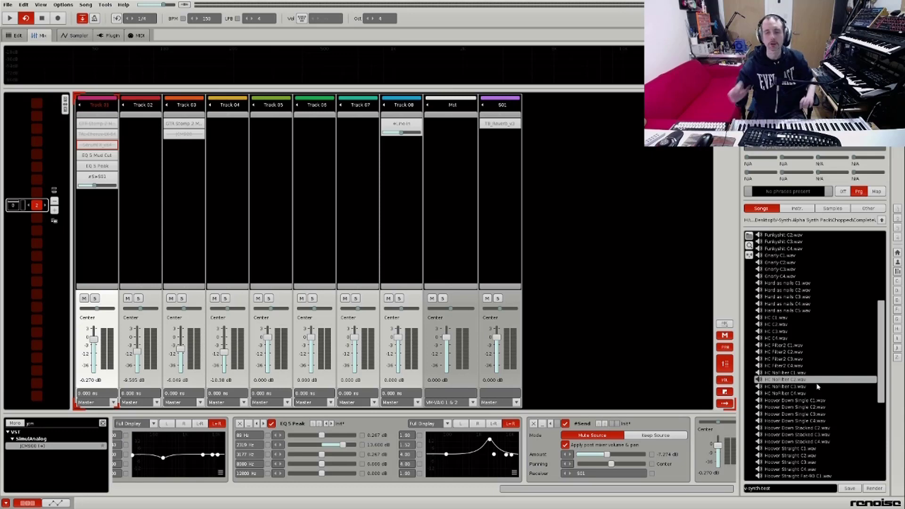
{"action": "left_click", "coordinate": [801, 388]}
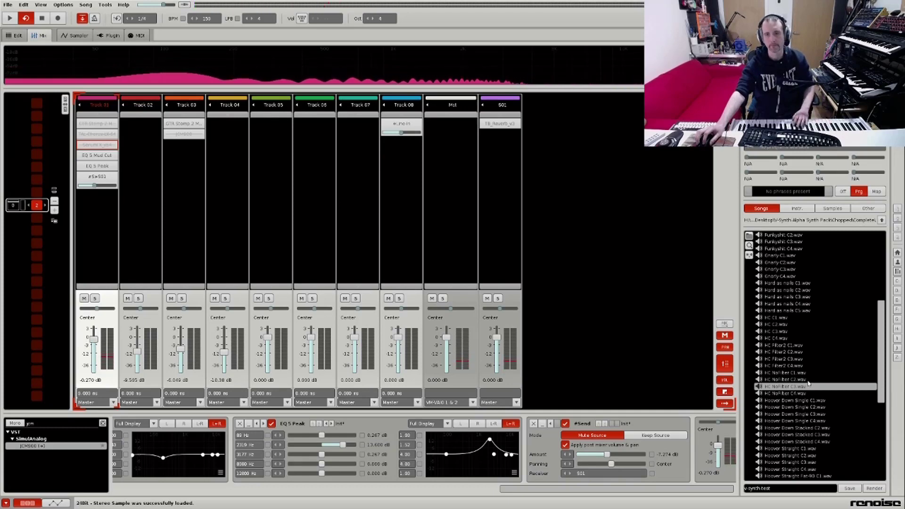
{"action": "left_click", "coordinate": [808, 380]}
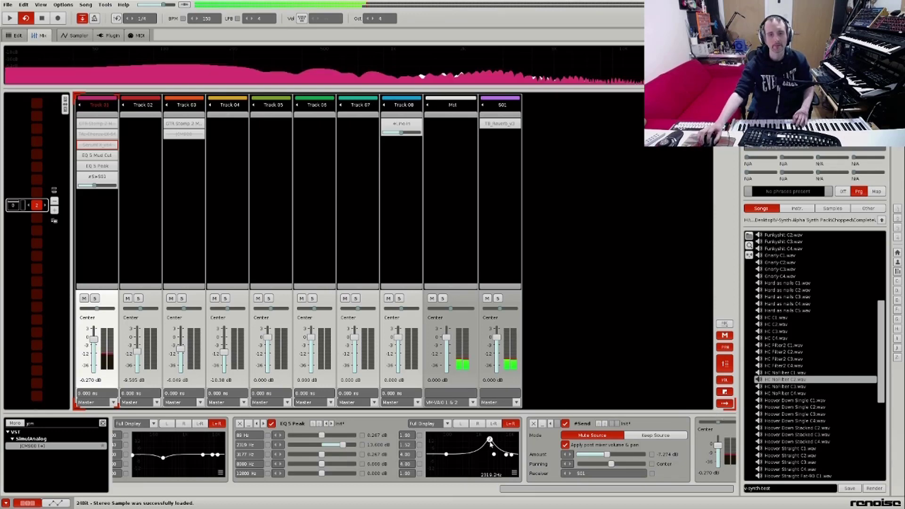
{"action": "mouse_move", "coordinate": [490, 440]}
{"action": "left_mouse_down"}
{"action": "mouse_move", "coordinate": [440, 440]}
{"action": "mouse_move", "coordinate": [490, 440]}
{"action": "left_mouse_up"}
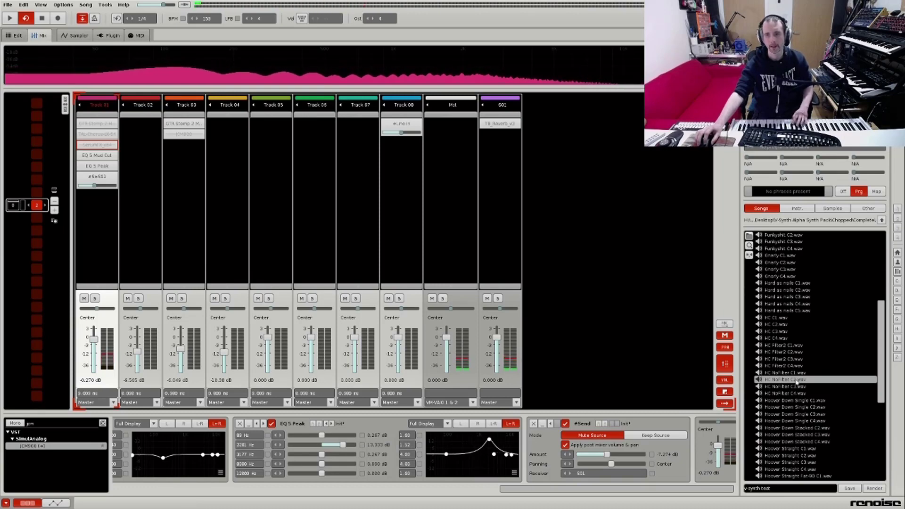
- Load HC NoFilter C1.wav and move the EQ 5 Peak boost to about 4.26 kHz and 14.1 dB
{"action": "double_click", "coordinate": [797, 373]}
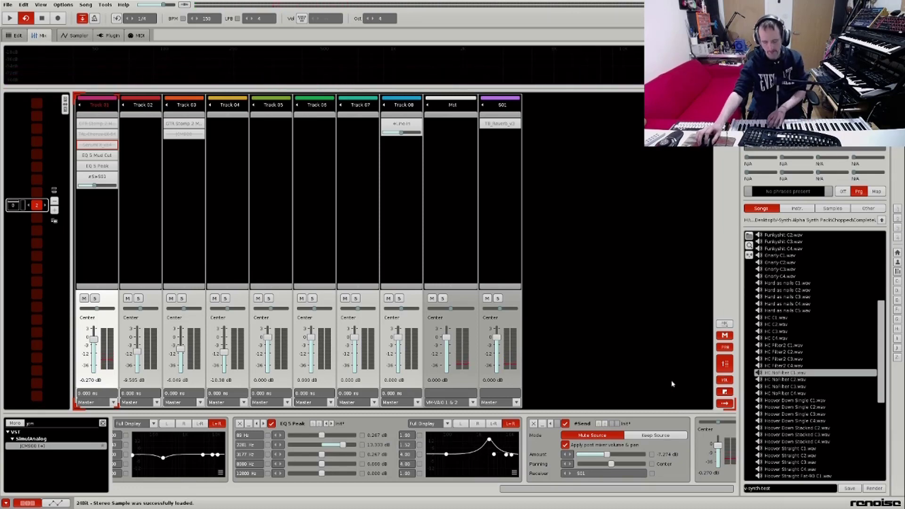
{"action": "mouse_move", "coordinate": [489, 440]}
{"action": "left_mouse_down"}
{"action": "mouse_move", "coordinate": [441, 439]}
{"action": "mouse_move", "coordinate": [498, 439]}
{"action": "left_mouse_up"}
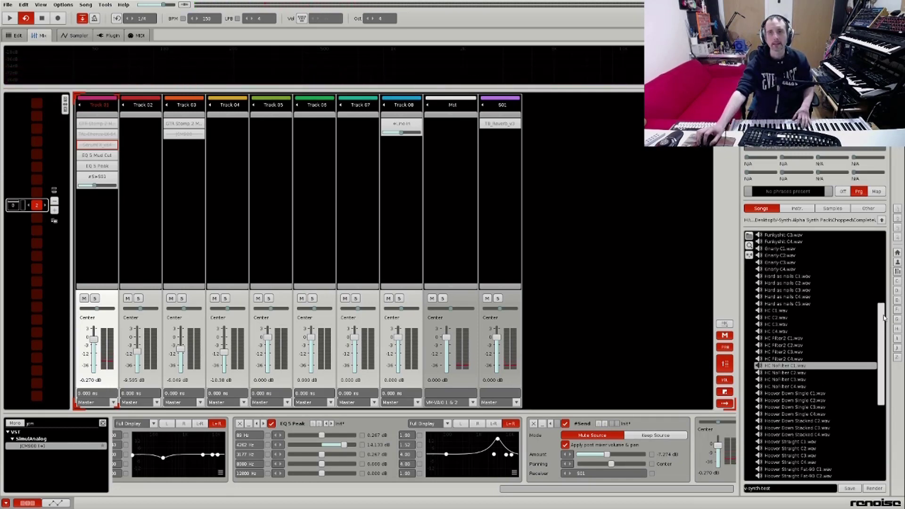
{"action": "scroll", "coordinate": [876, 297], "scroll_direction": "up", "scroll_amount": 2}
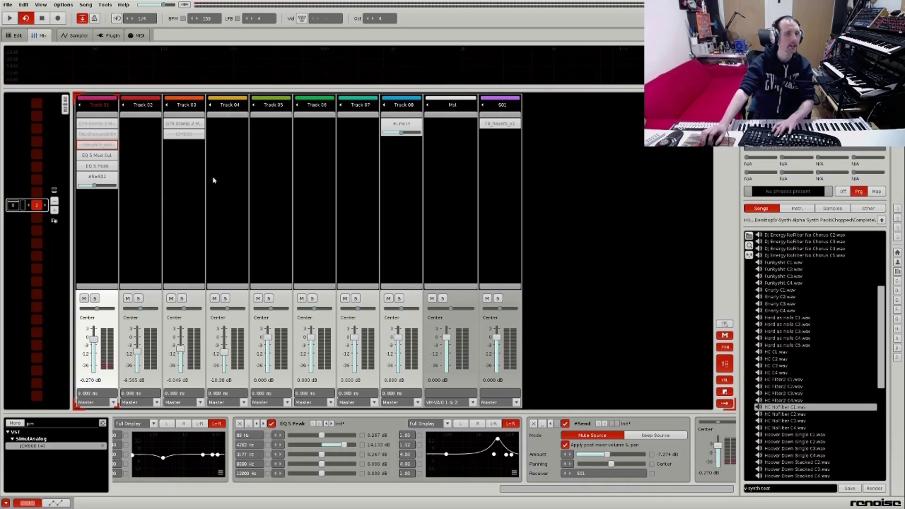
- Bypass EQ 5 Peak and enable SerumFX_x64 in Track 01's effect chain
{"action": "left_click", "coordinate": [112, 166]}
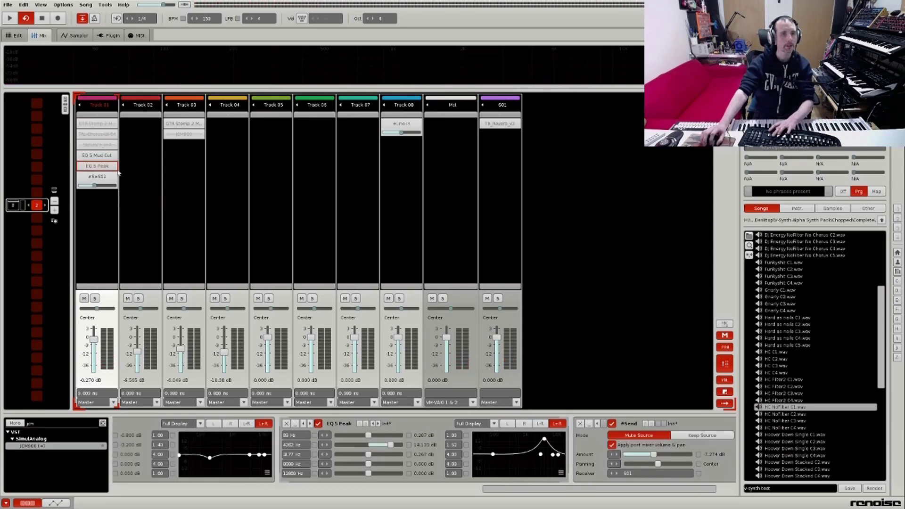
{"action": "left_click", "coordinate": [103, 144]}
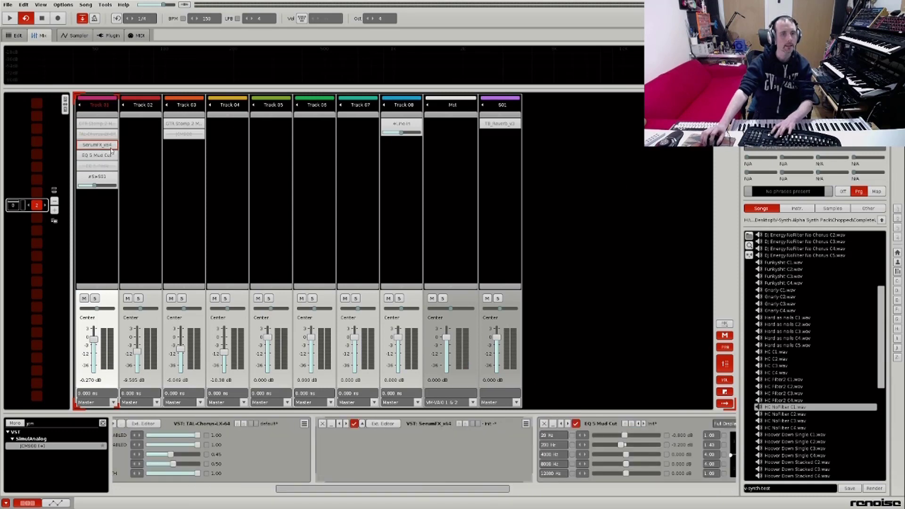
- Enable the GTR Stomp 2 Mono Distortion pedal on Track 01 and audition it with the song playing
{"action": "key", "text": "Up"}
{"action": "key", "text": "Up"}
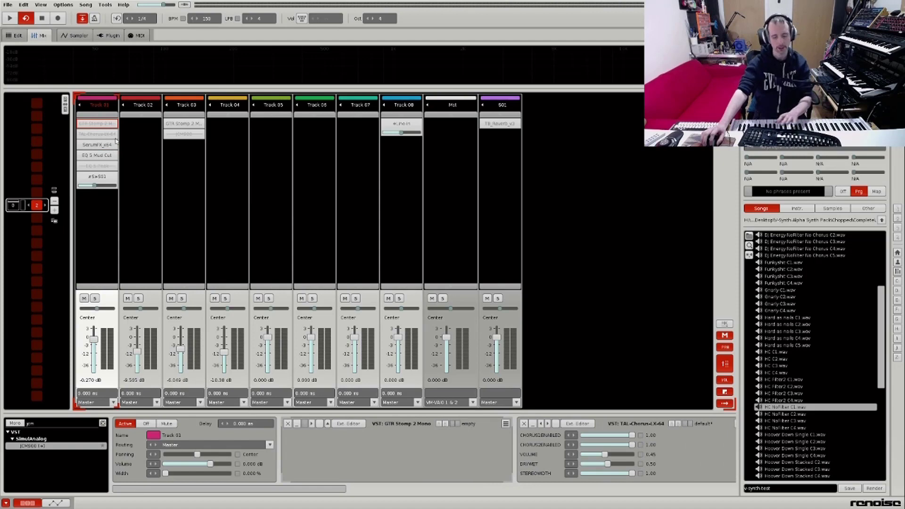
{"action": "key", "text": "ctrl+b"}
{"action": "double_click", "coordinate": [98, 126]}
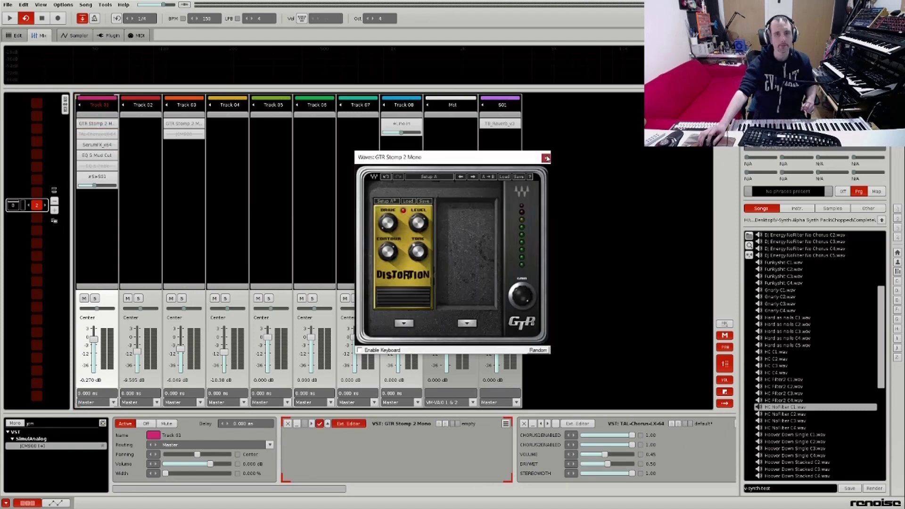
{"action": "left_click", "coordinate": [544, 157]}
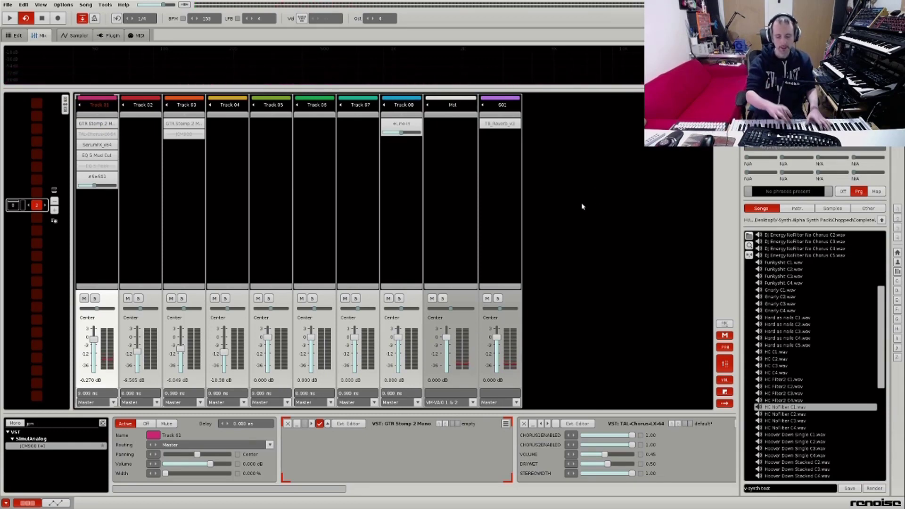
{"action": "key", "text": "space"}
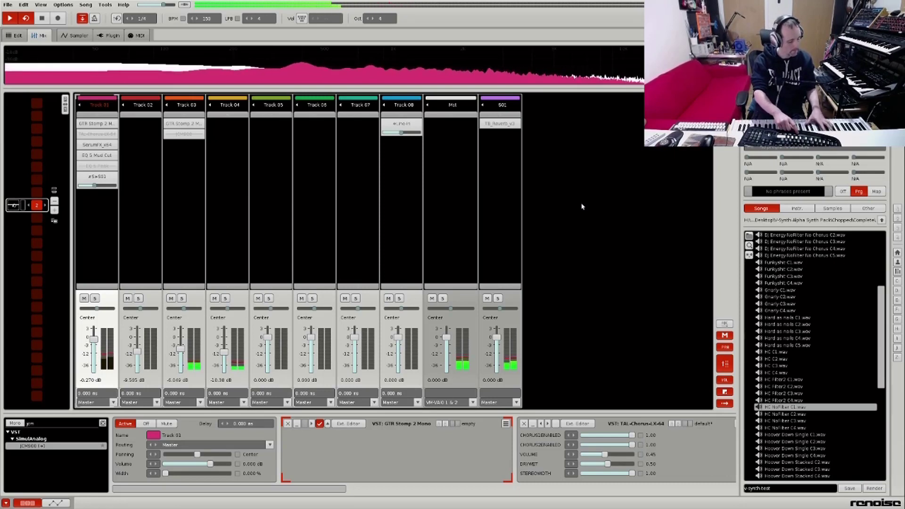
{"action": "key", "text": "space"}
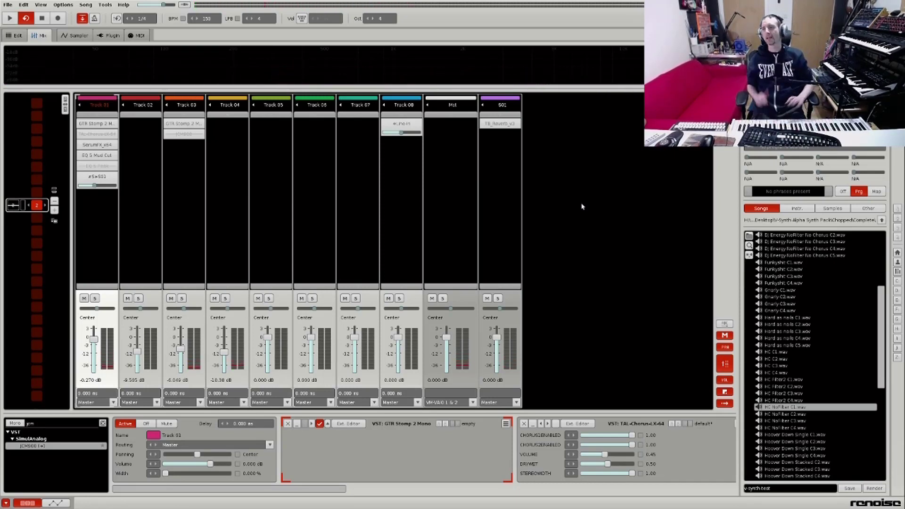